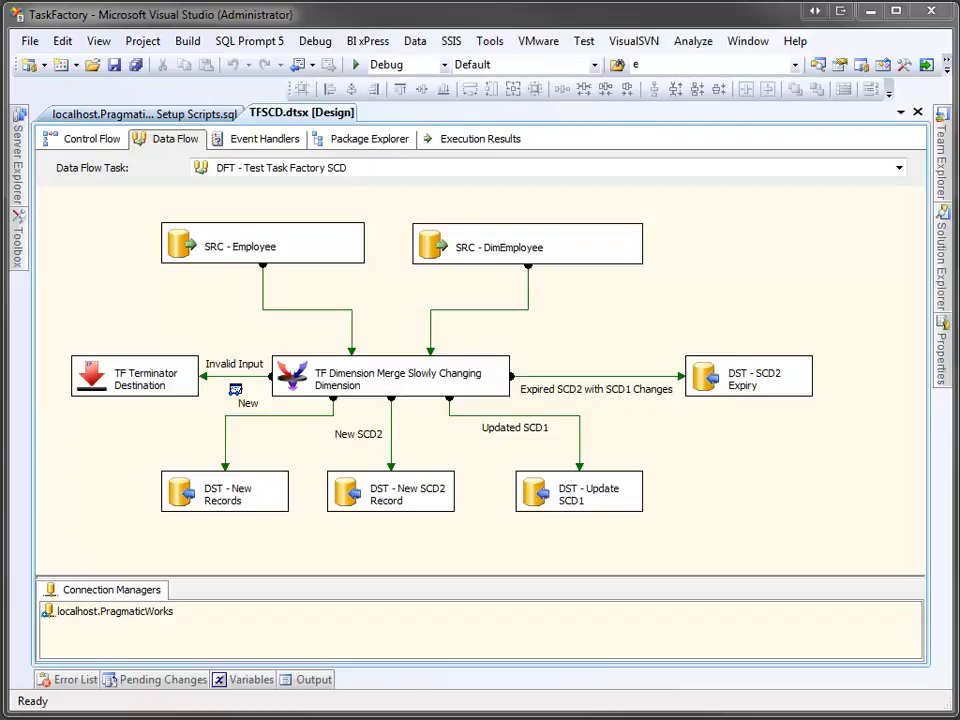
# - Examine the setup script's table definitions for Employee, DimEmployee, StagingEmployeeSCD1 and StagingEmployeeSCD2, plus its sample data inserts
pyautogui.click(205, 115)
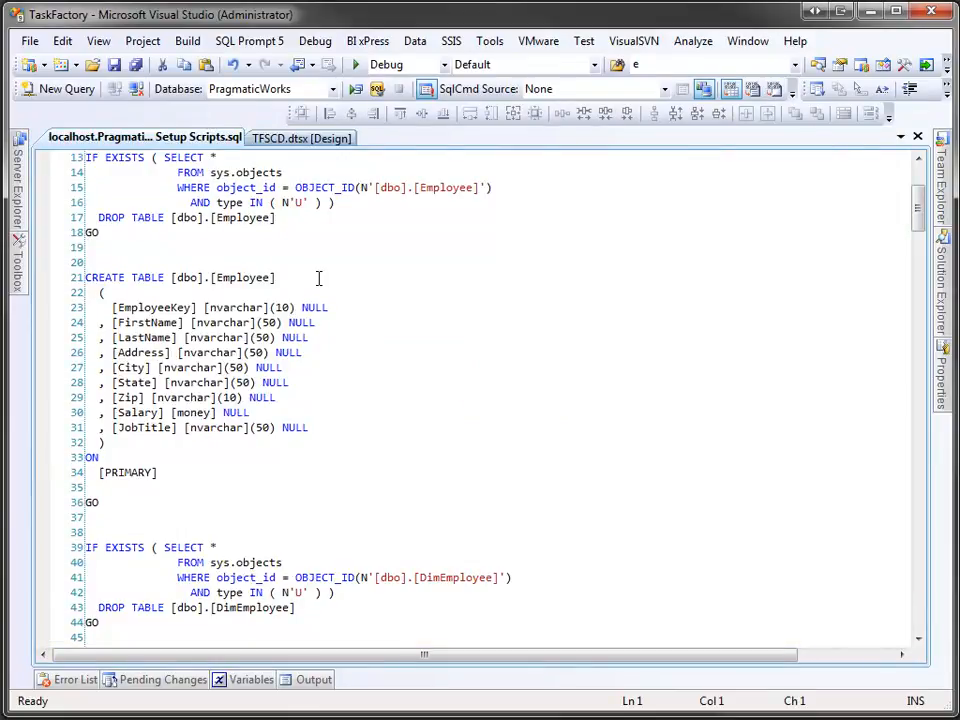
pyautogui.scroll(-9, 319, 278)
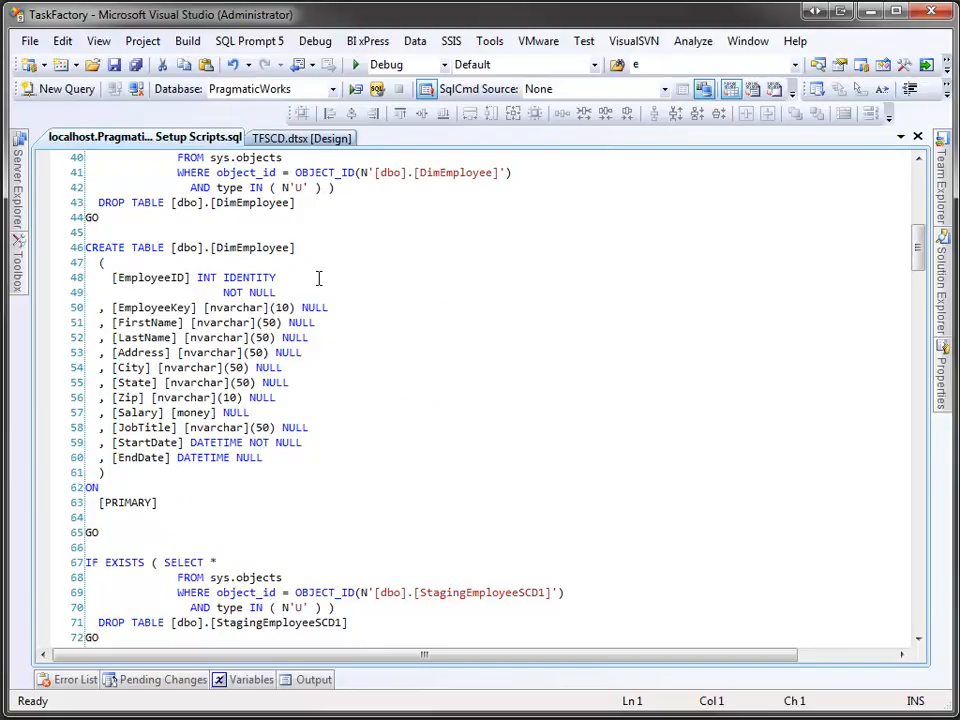
pyautogui.scroll(-6, 319, 278)
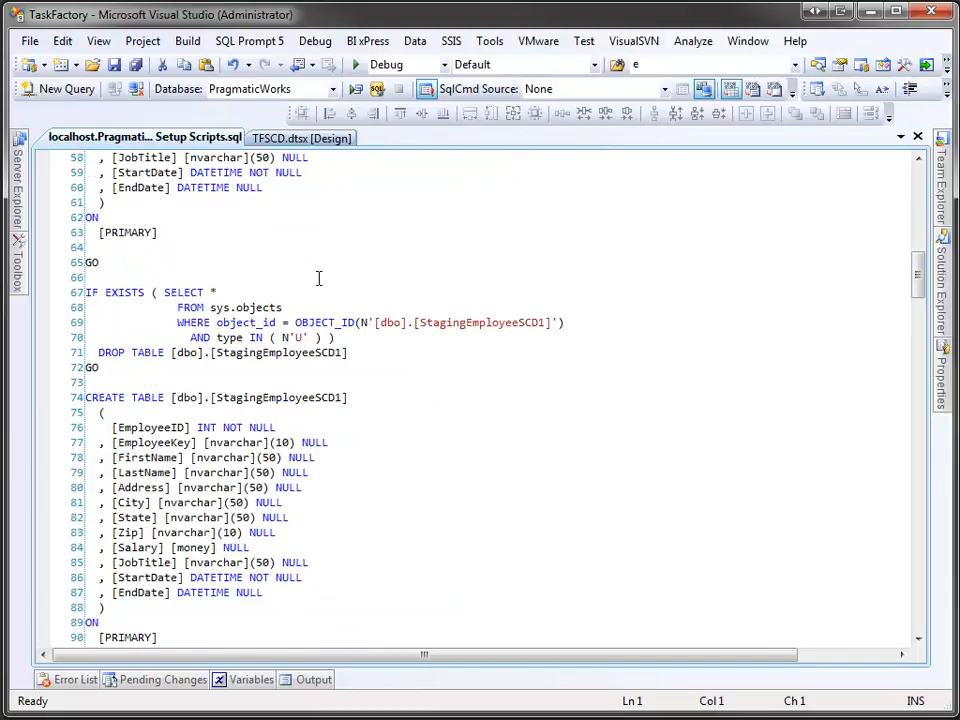
pyautogui.scroll(-4, 319, 278)
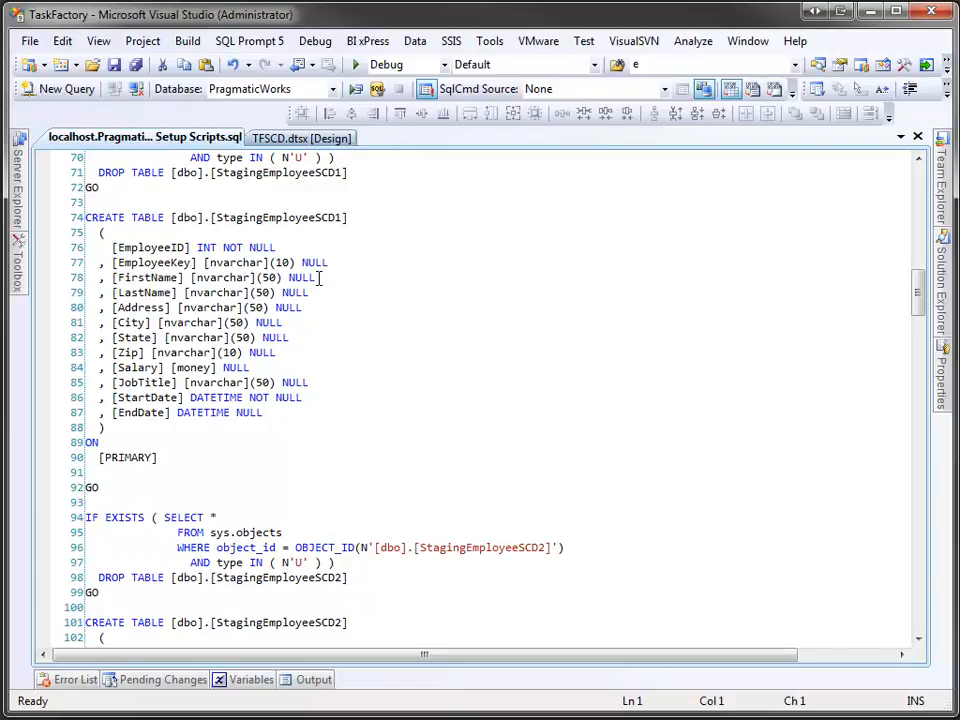
pyautogui.scroll(-7, 319, 278)
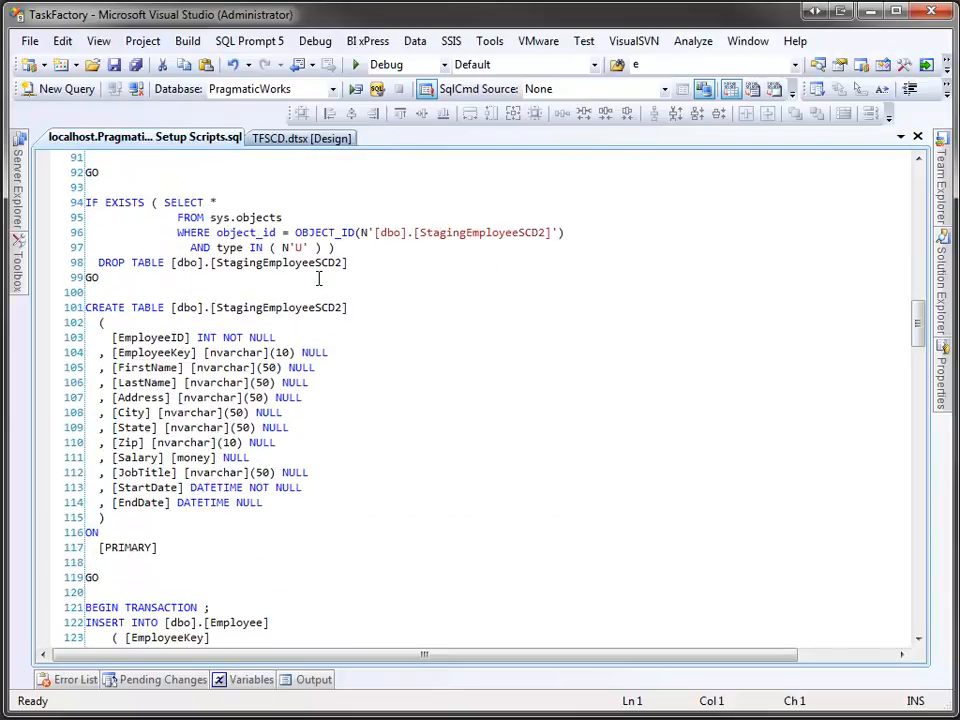
pyautogui.scroll(-13, 319, 278)
pyautogui.scroll(-20, 319, 278)
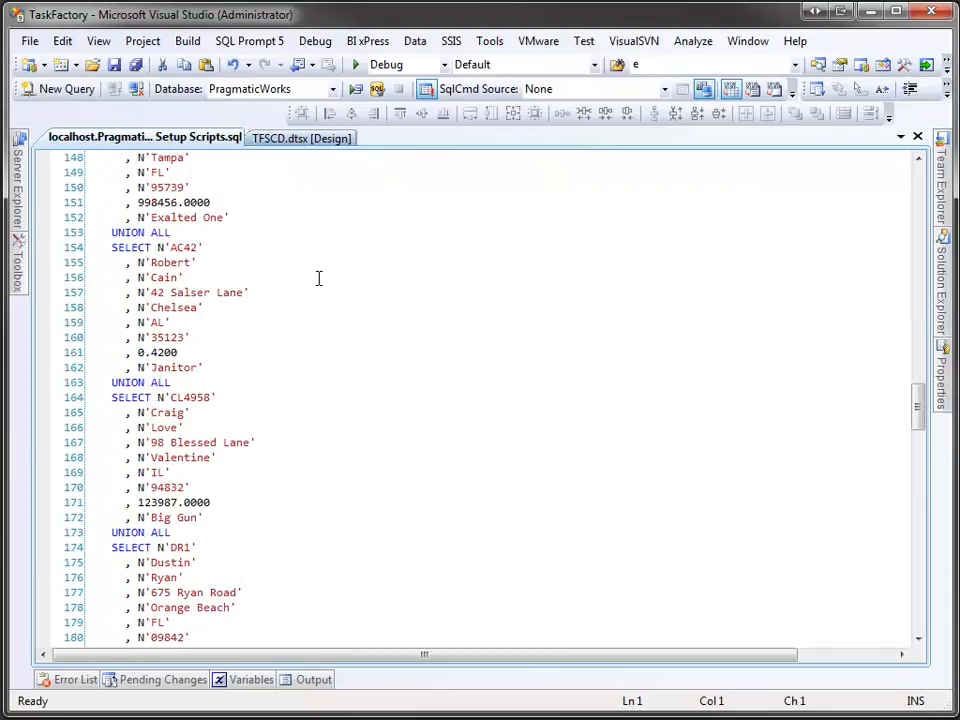
pyautogui.scroll(-20, 319, 278)
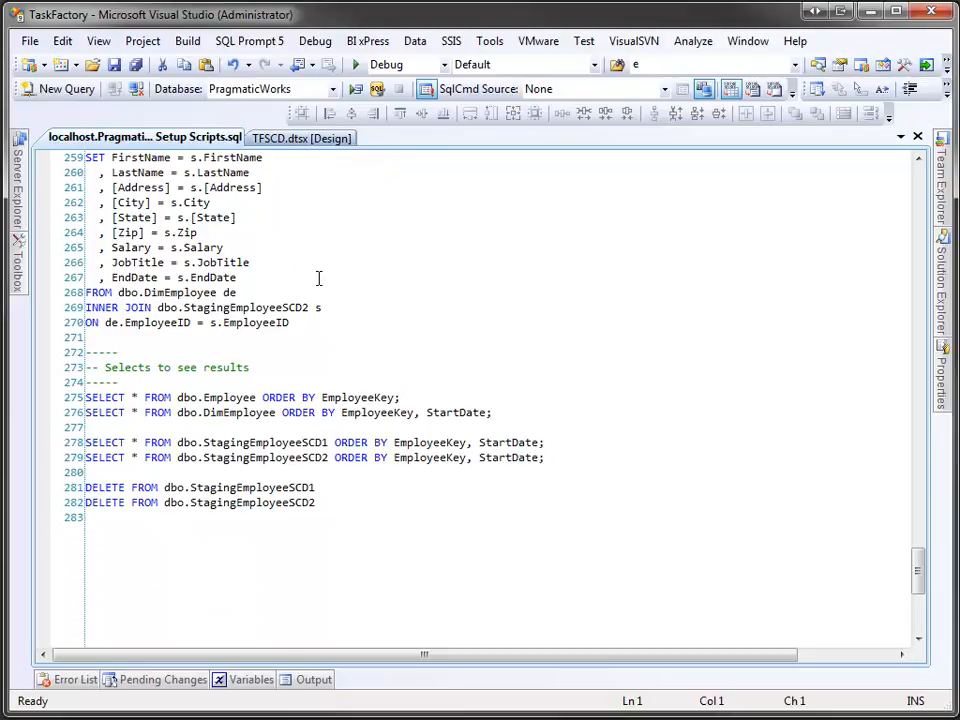
# - Run only the two SELECT statements on dbo.Employee and dbo.DimEmployee at the end of the setup script
pyautogui.moveTo(71, 397); pyautogui.dragTo(58, 420)
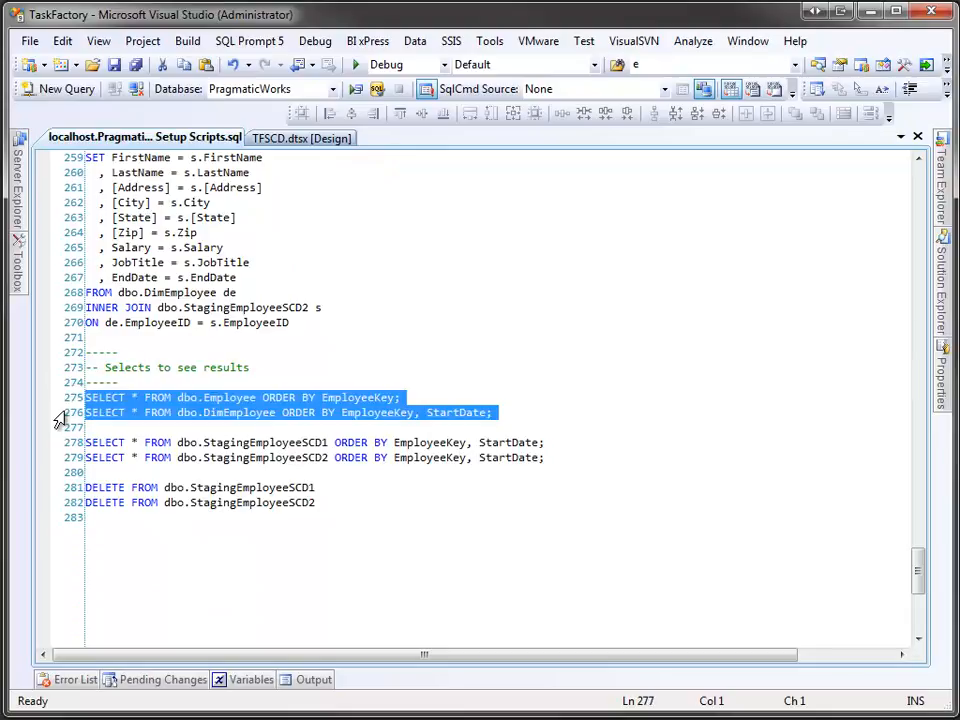
pyautogui.hotkey('ctrl', 'shift', 'e')
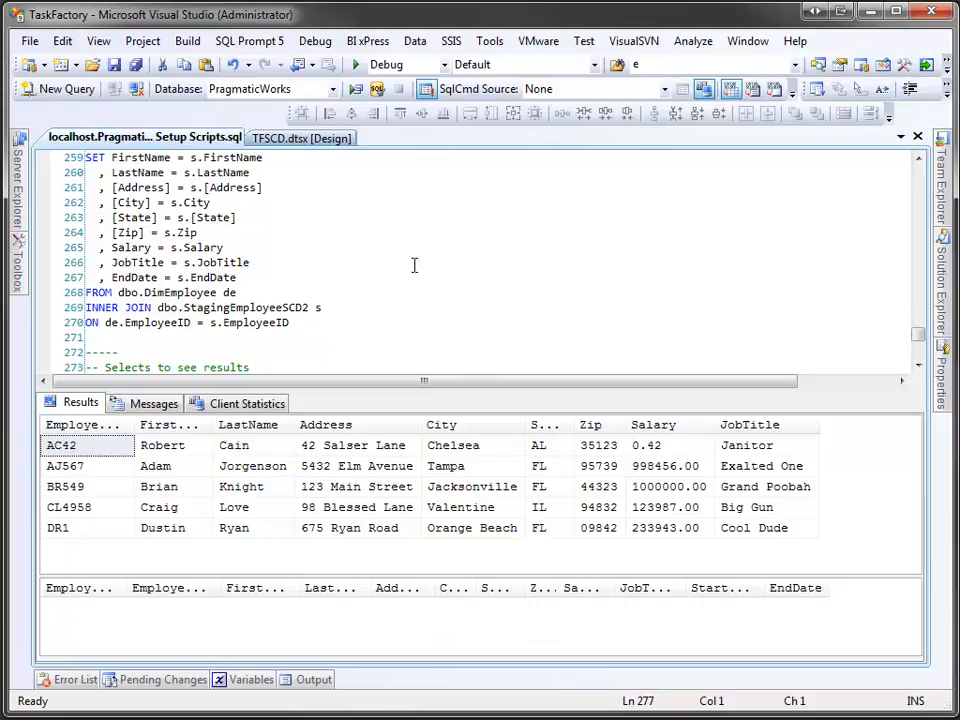
# - Open the TF Dimension Merge Slowly Changing Dimension component in the TFSCD.dtsx data flow and review its column definitions, column mapping and row change detection
pyautogui.click(303, 140)
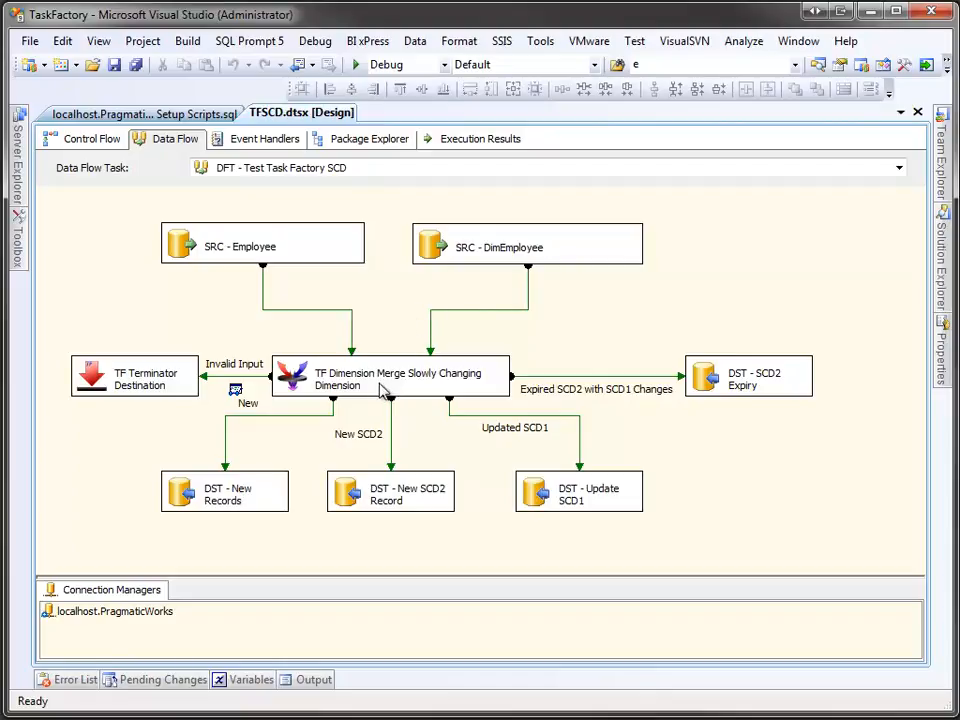
pyautogui.doubleClick(293, 385)
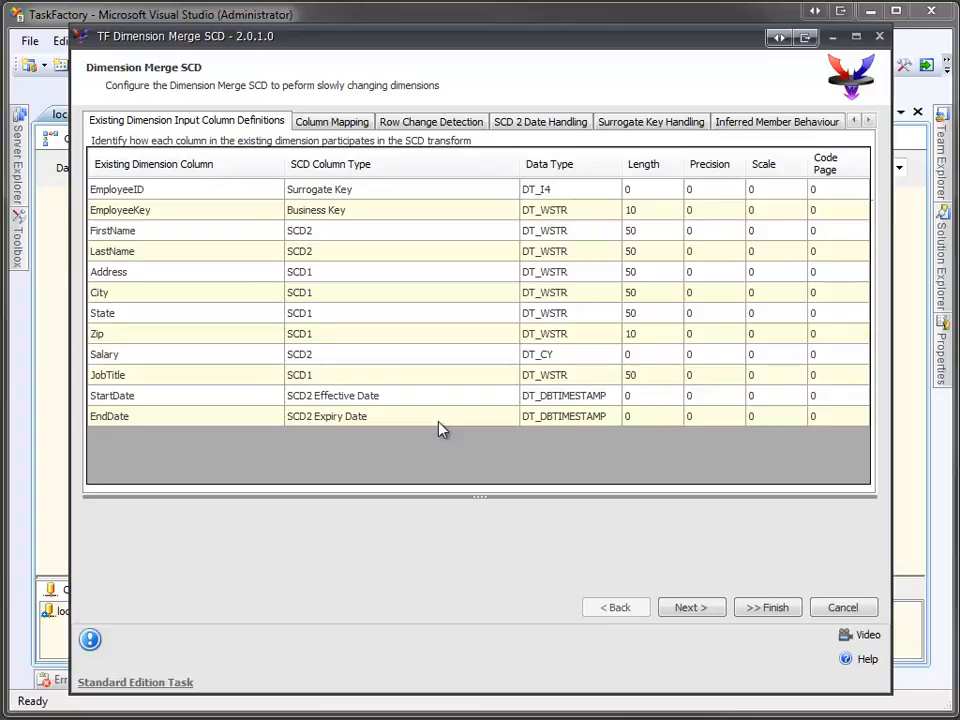
pyautogui.click(688, 608)
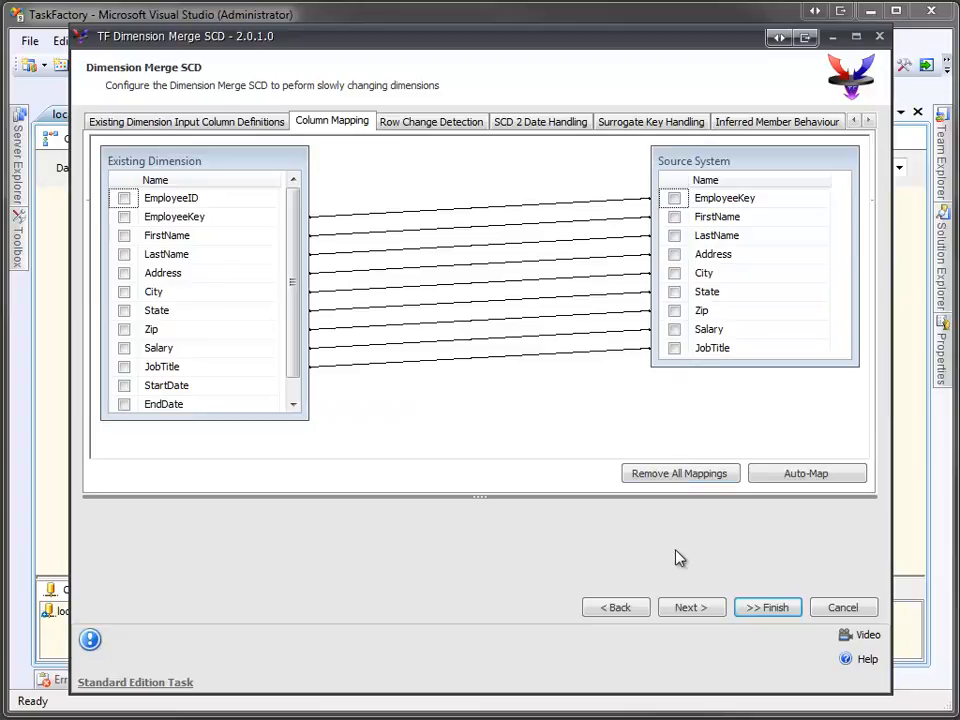
pyautogui.click(689, 612)
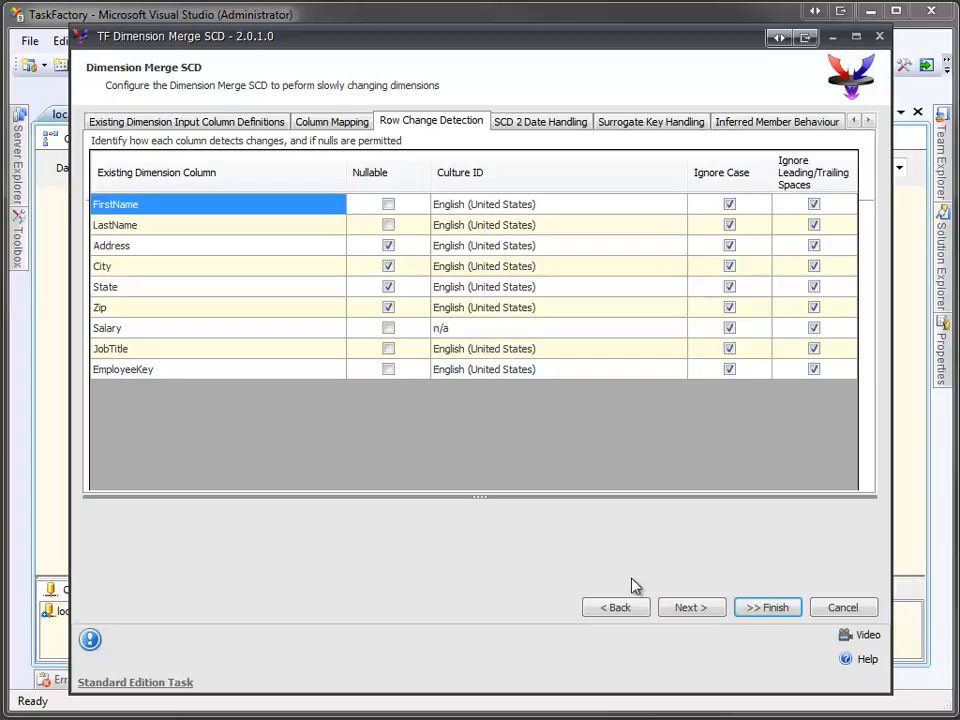
# - Inspect the SCD 2 date handling choices for the "now" variable, datetime granularity, record change marking and last record's expiry date
pyautogui.click(692, 610)
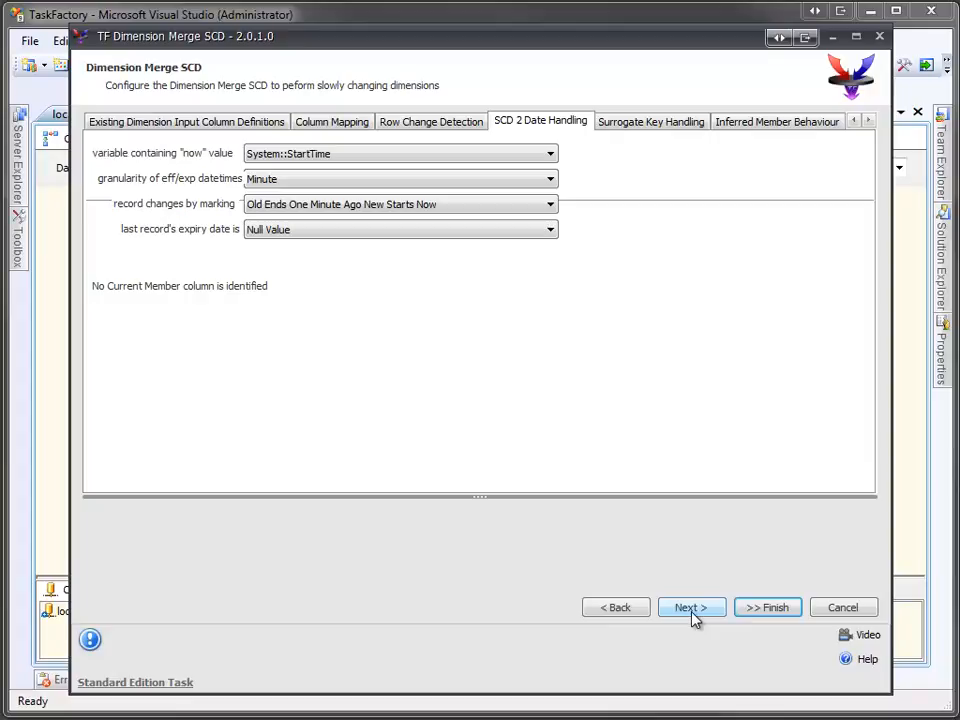
pyautogui.click(550, 156)
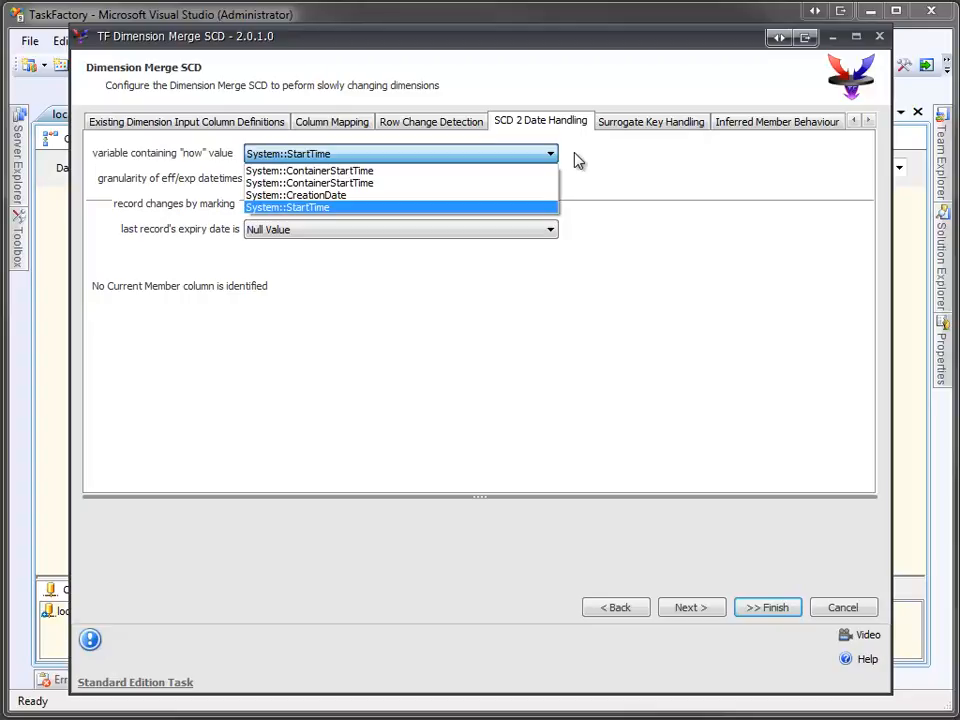
pyautogui.click(575, 158)
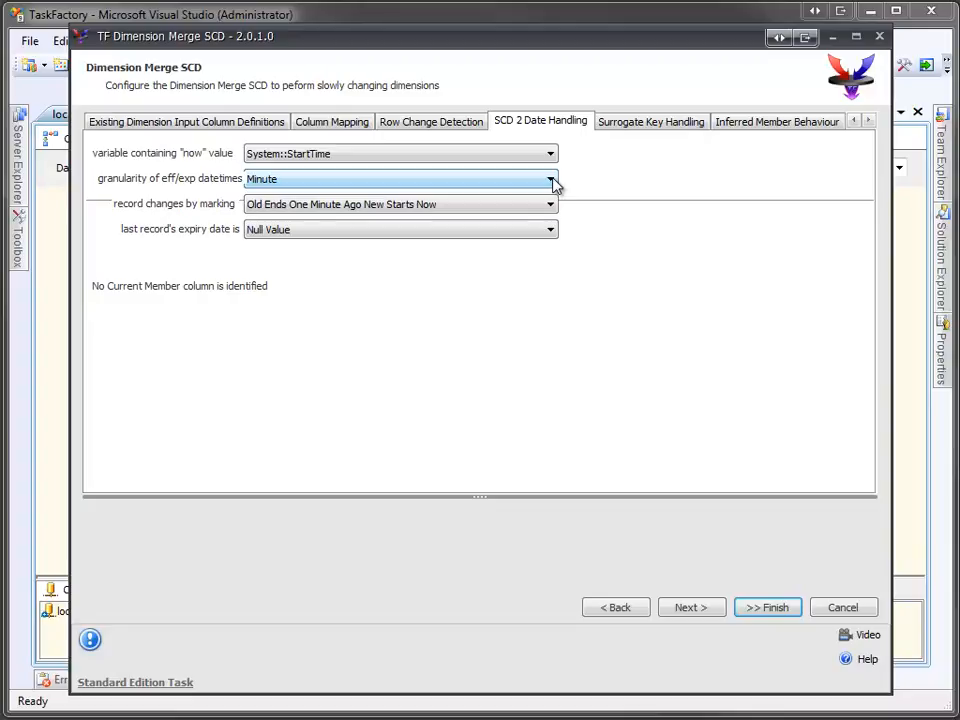
pyautogui.click(551, 180)
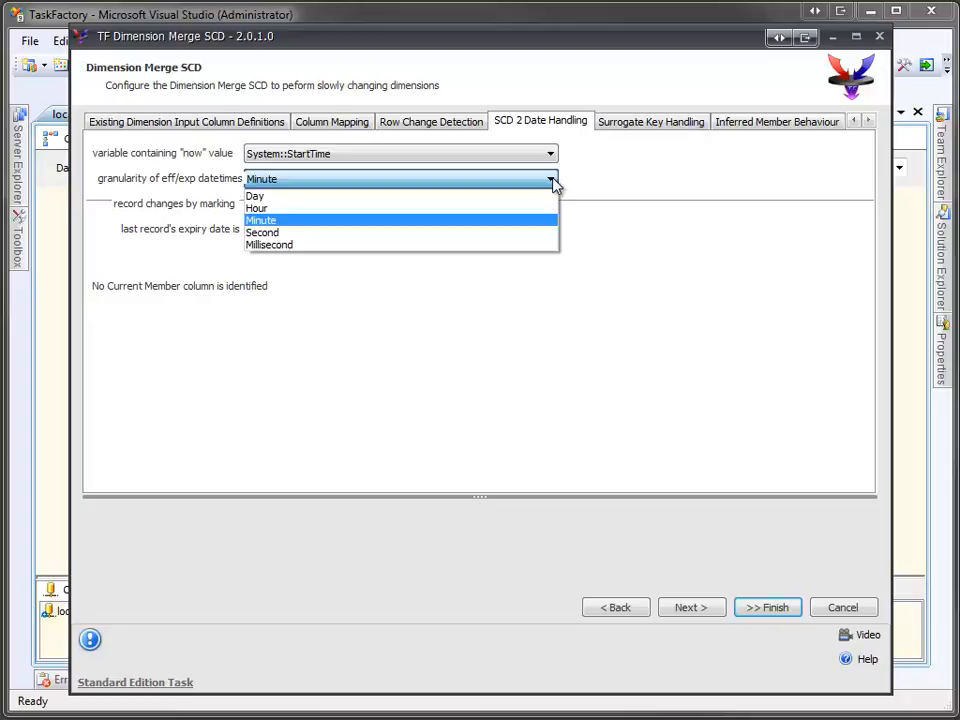
pyautogui.click(551, 180)
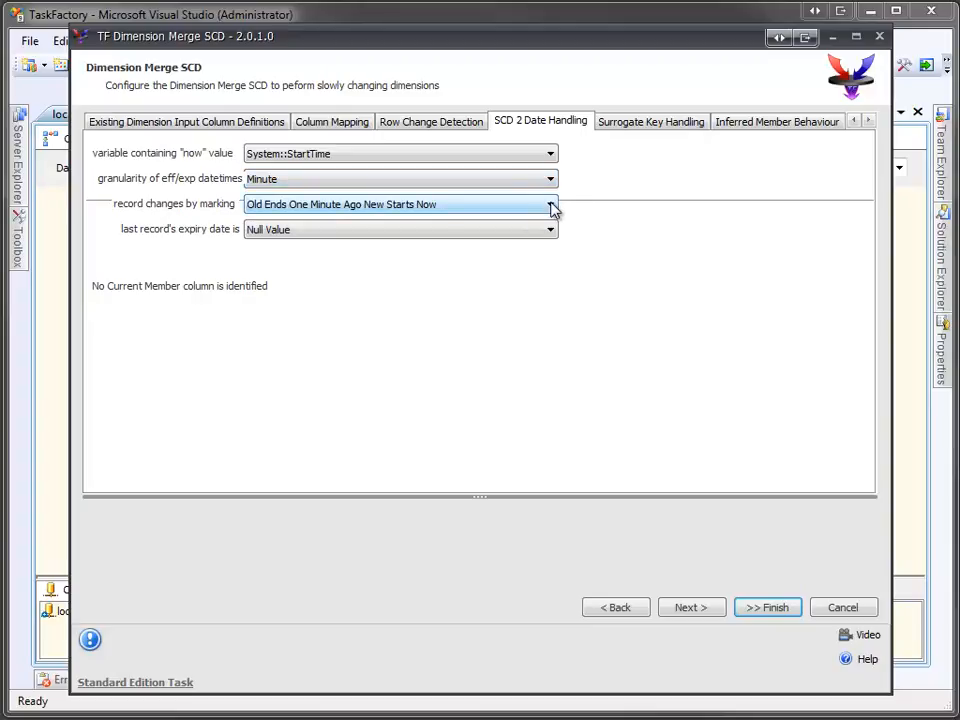
pyautogui.click(551, 205)
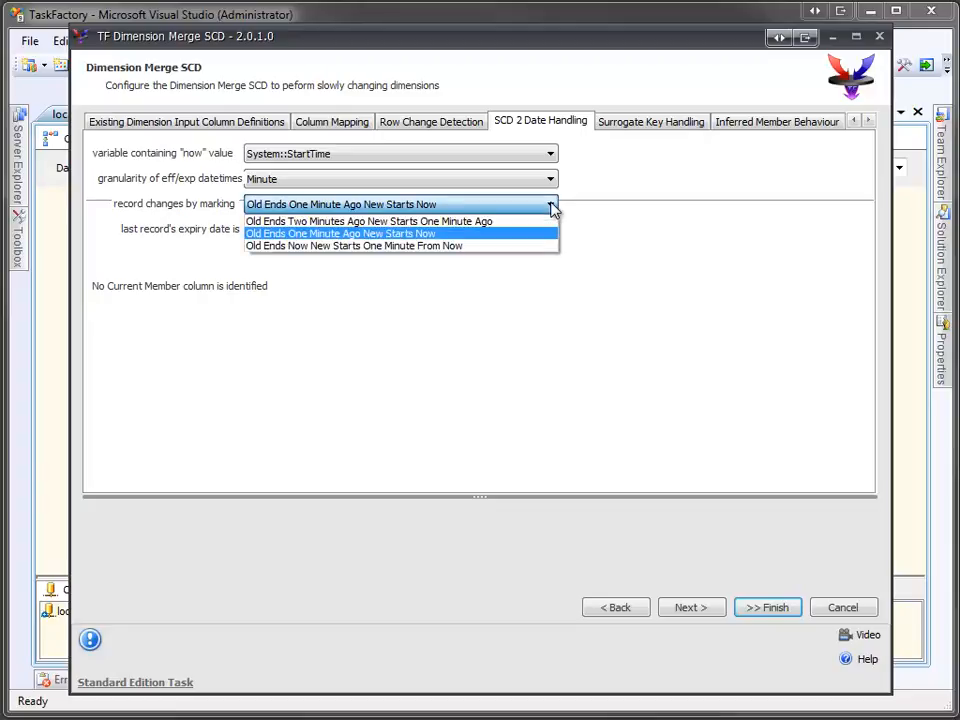
pyautogui.click(551, 205)
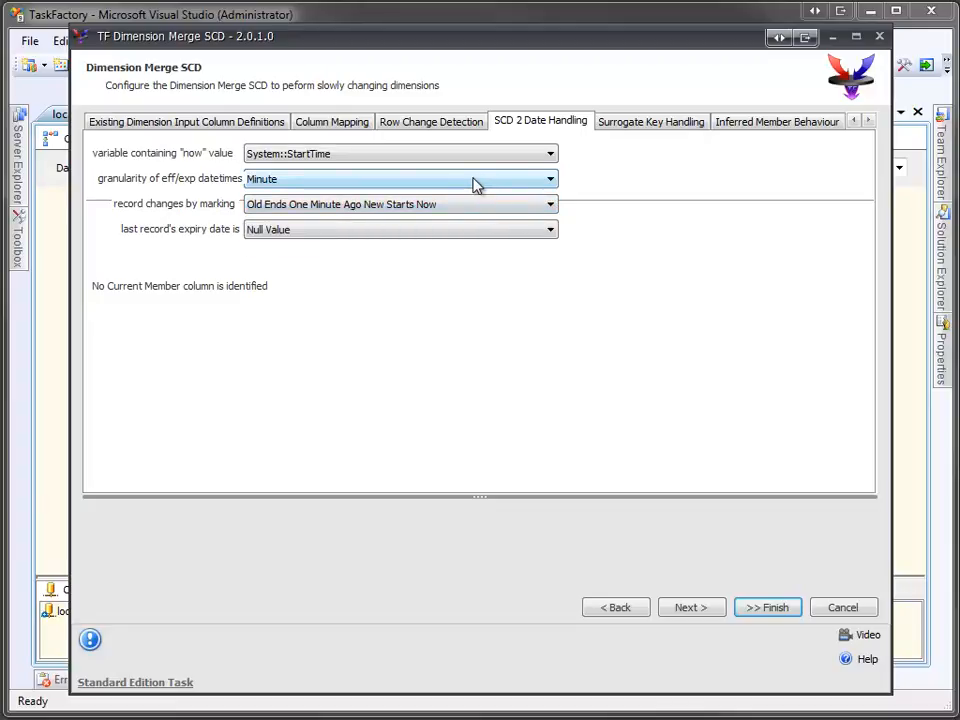
pyautogui.click(479, 241)
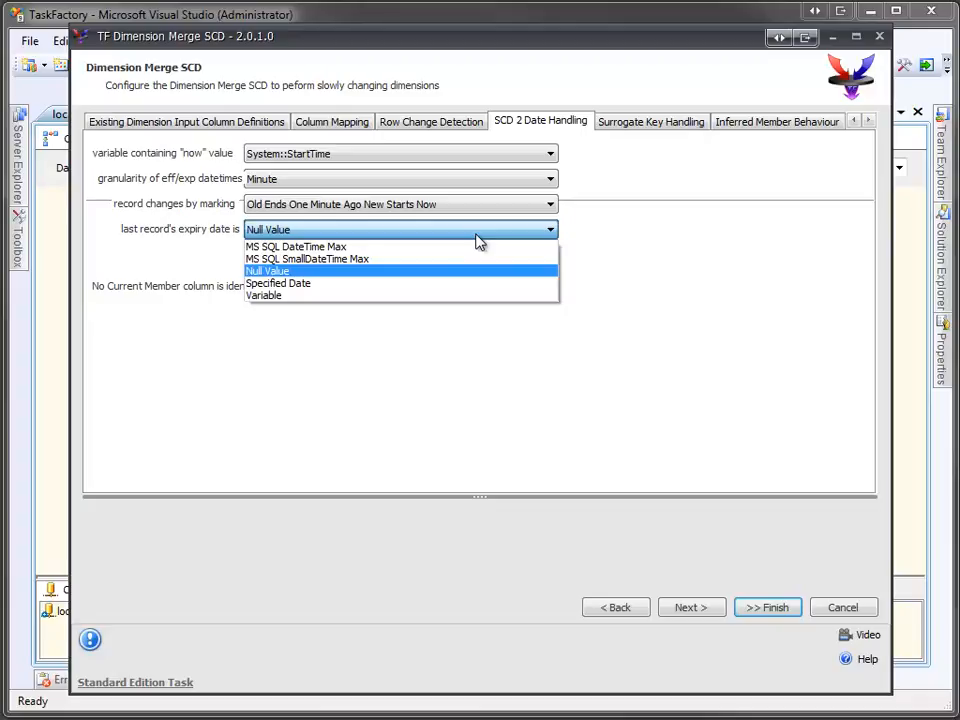
pyautogui.click(477, 237)
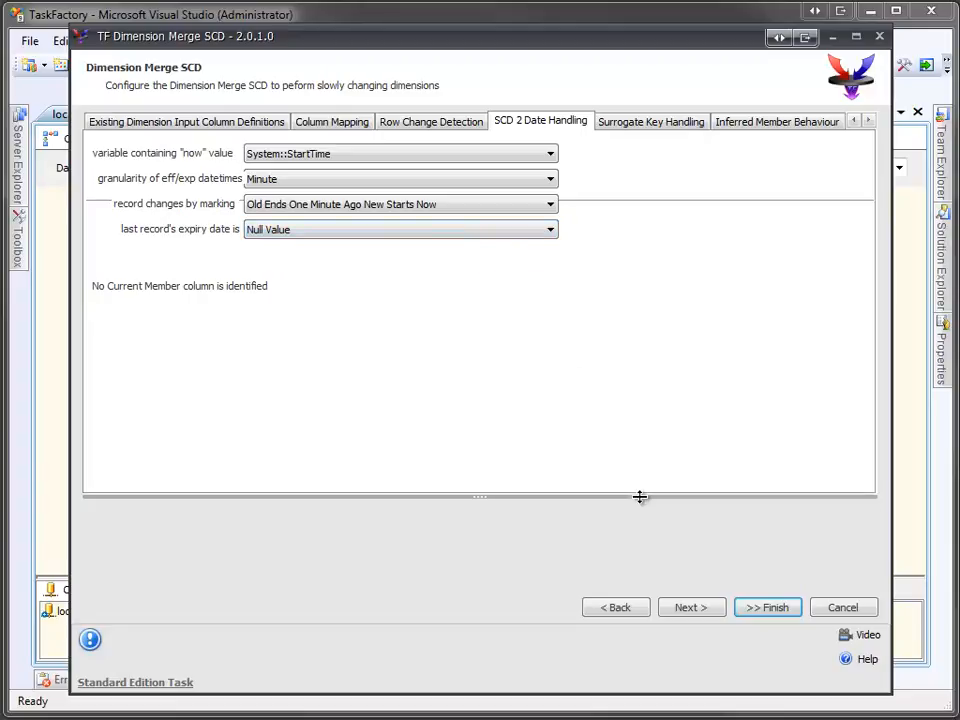
# - Review the surrogate key and inferred member settings and the output columns for the Invalid Input and Deleted outputs
pyautogui.click(683, 612)
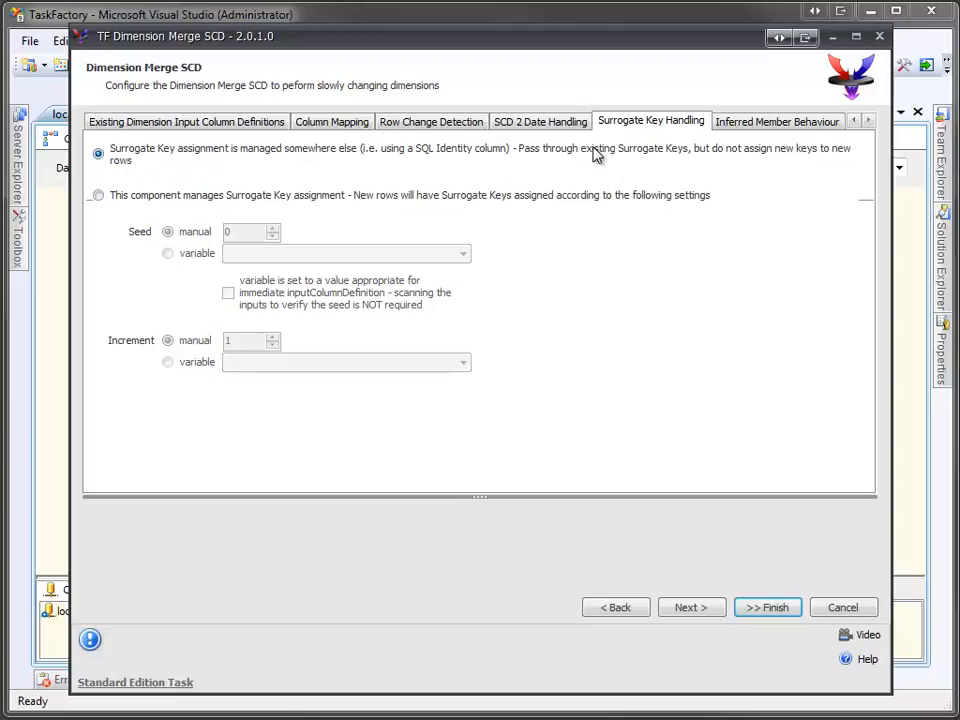
pyautogui.click(692, 608)
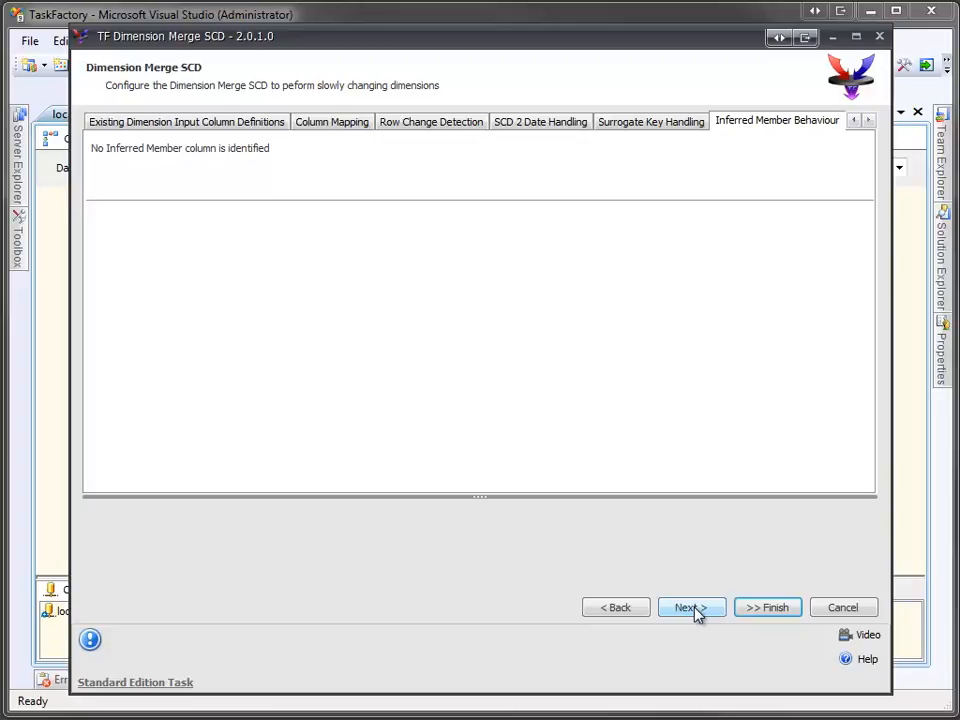
pyautogui.click(692, 608)
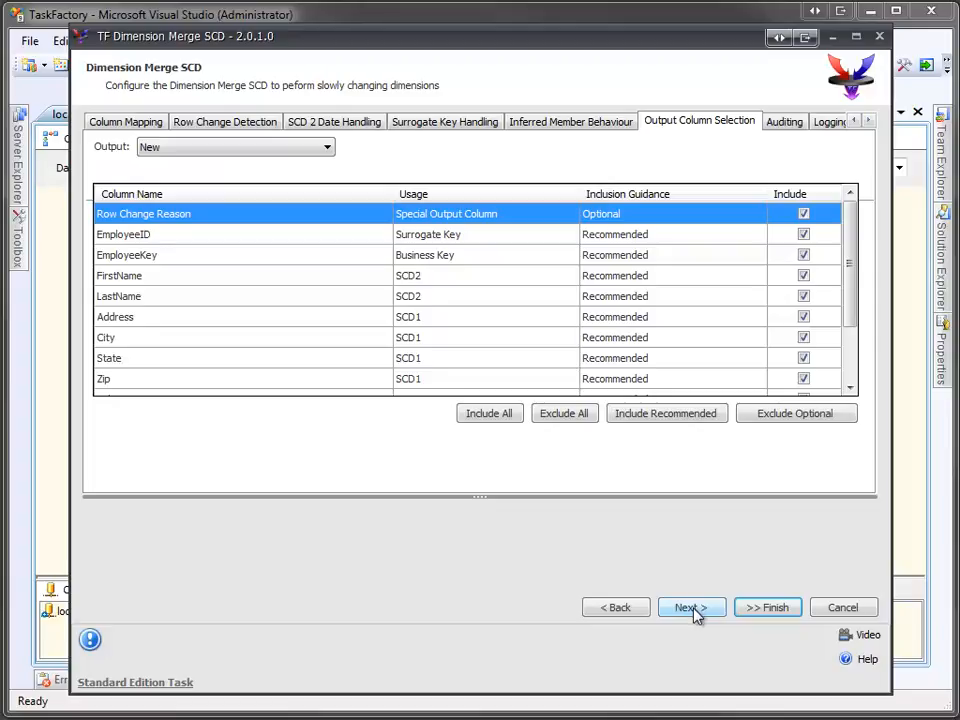
pyautogui.click(329, 151)
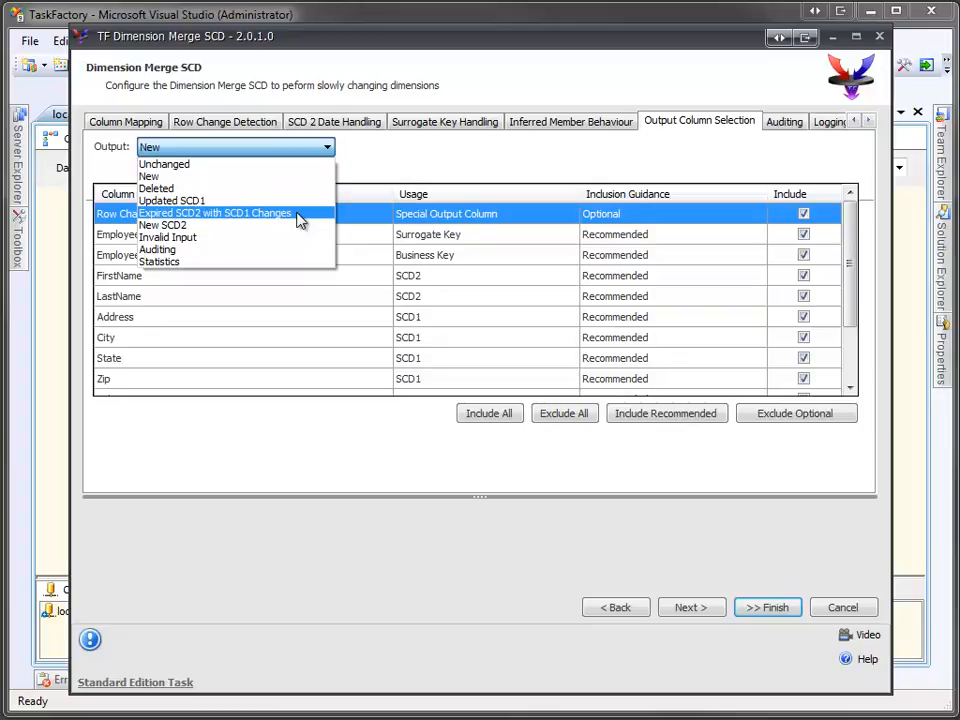
pyautogui.click(250, 237)
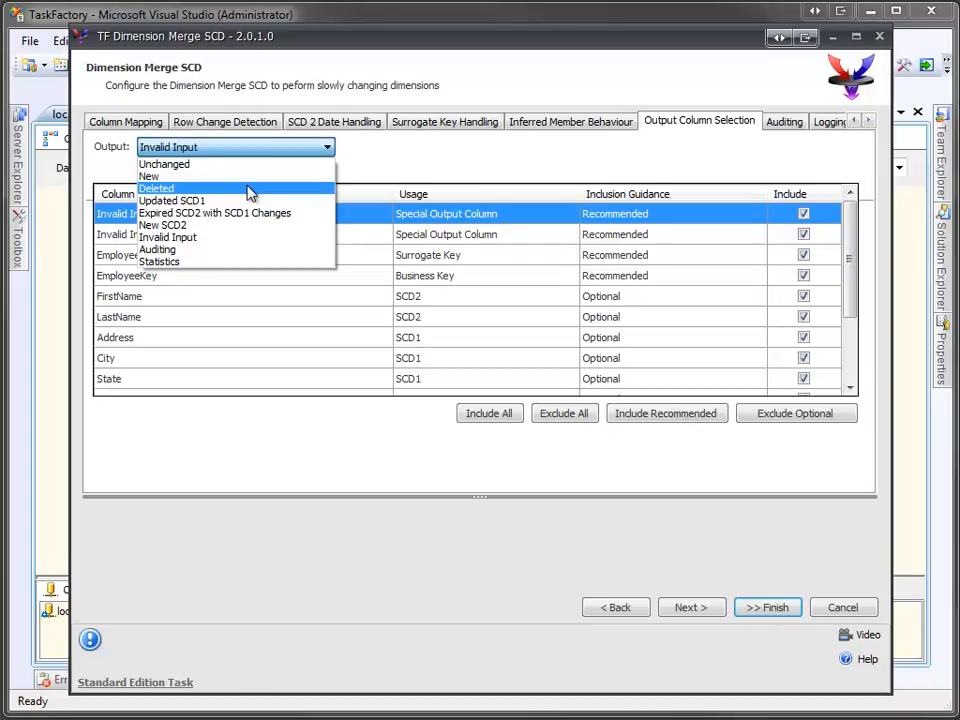
pyautogui.click(250, 189)
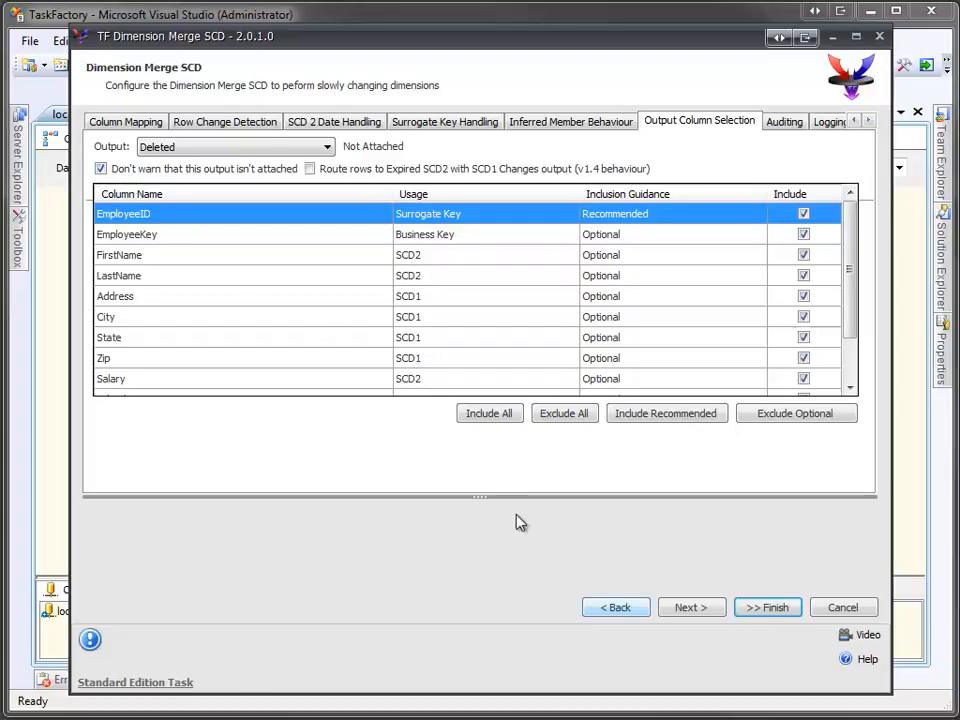
# - Review the auditing, logging, performance and about pages and finish the Dimension Merge SCD configuration
pyautogui.click(681, 611)
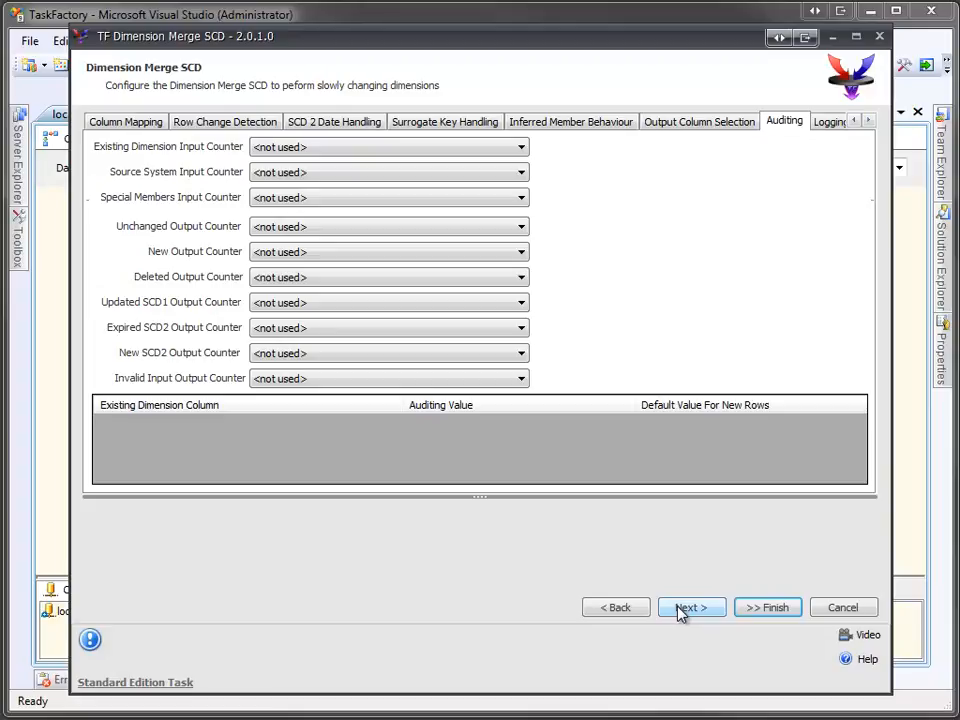
pyautogui.click(679, 608)
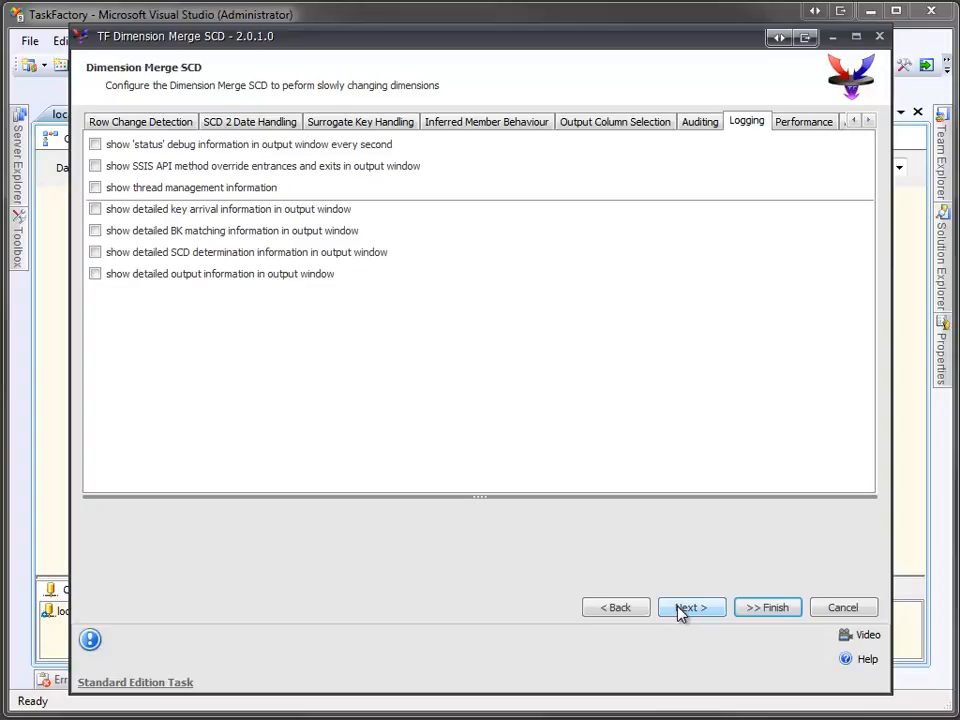
pyautogui.click(679, 610)
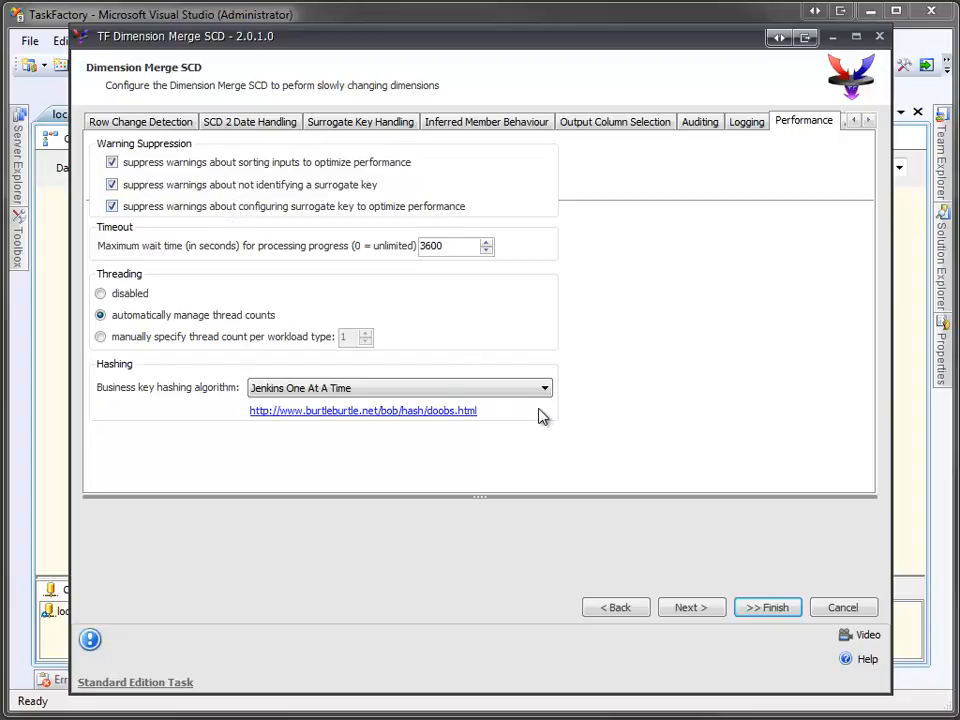
pyautogui.click(692, 609)
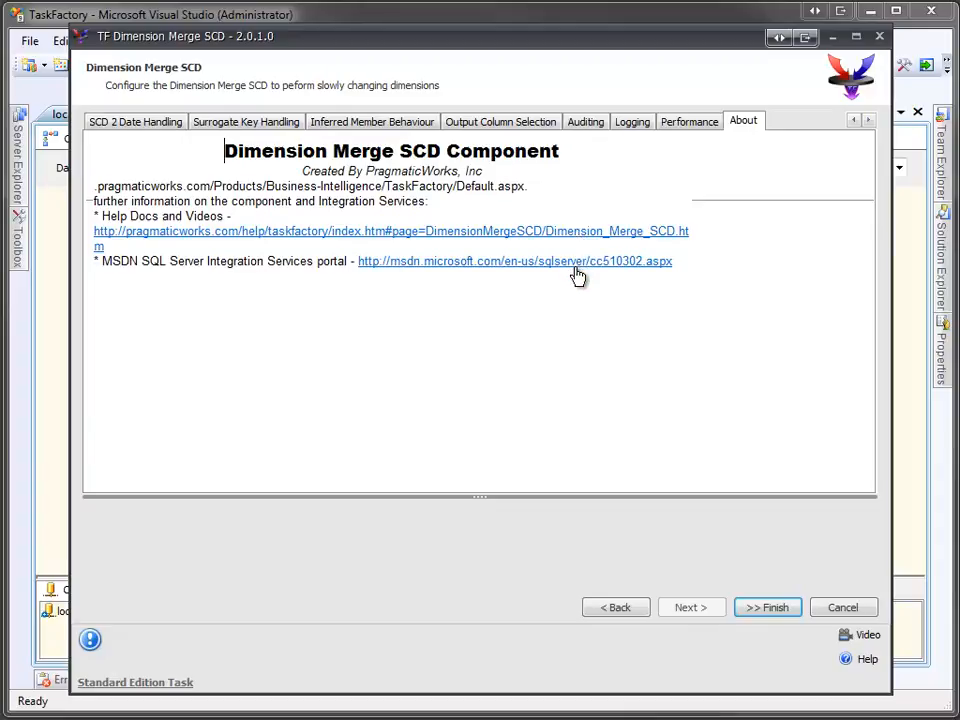
pyautogui.click(766, 610)
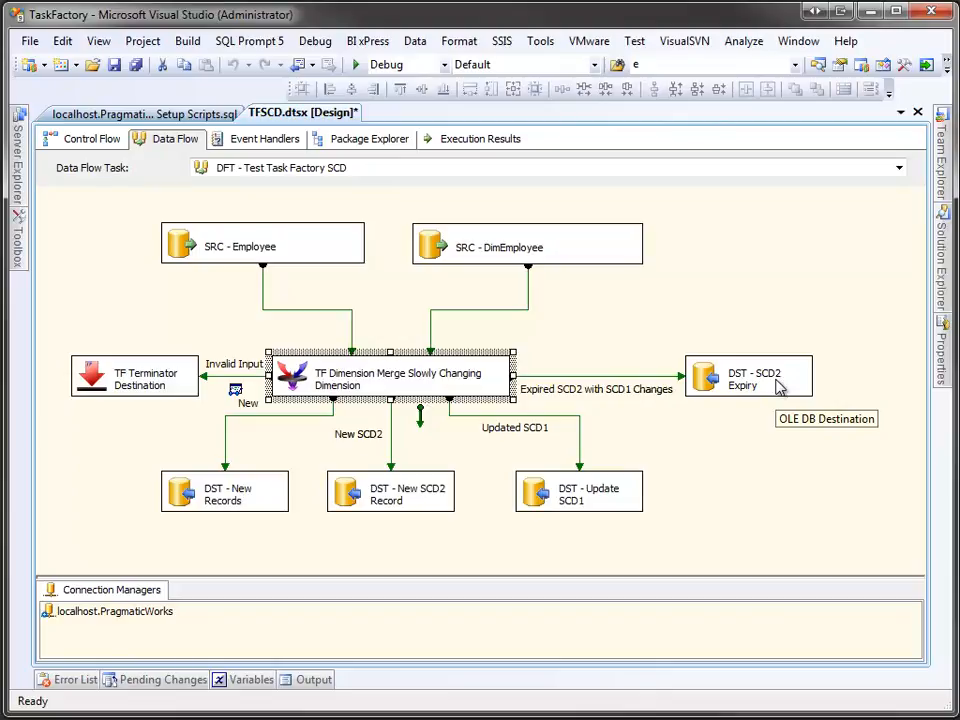
# - Run the TFSCD.dtsx package in debug mode and widen the design area to show more of the data flow
pyautogui.click(356, 65)
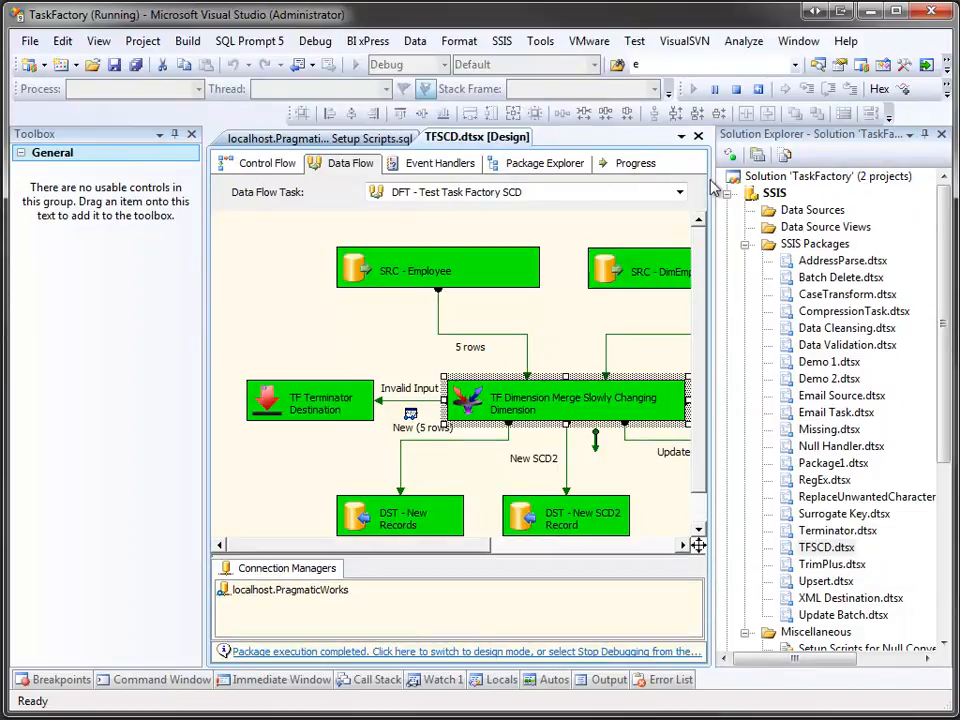
pyautogui.moveTo(714, 182); pyautogui.dragTo(820, 190)
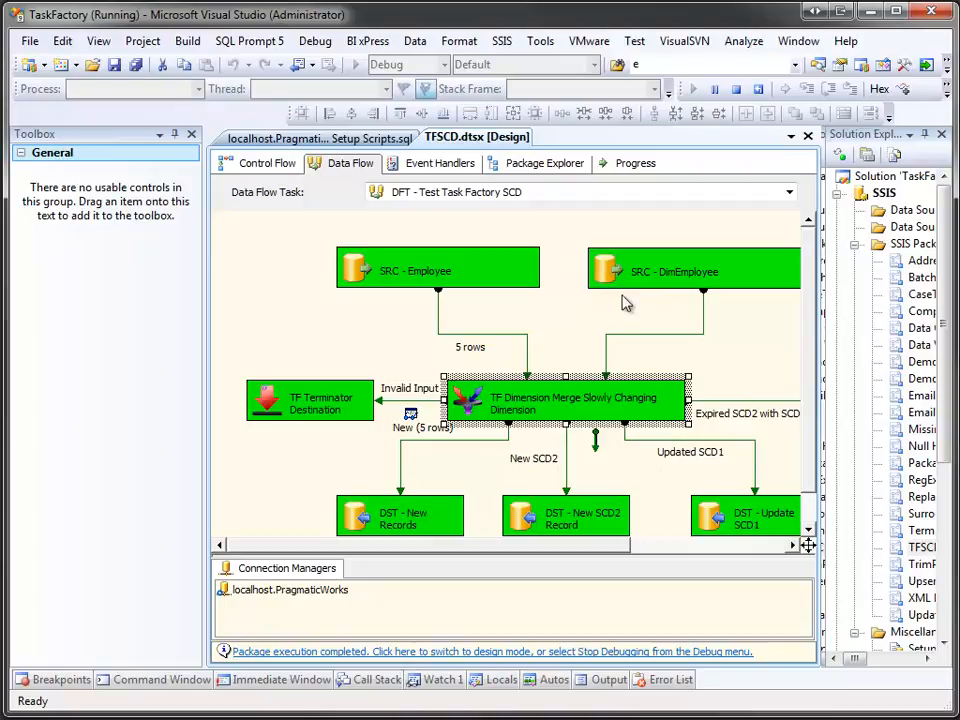
# - Stop debugging the package, query dbo.Employee and dbo.DimEmployee from the setup script, and enlarge the results area to show both tables
pyautogui.click(739, 90)
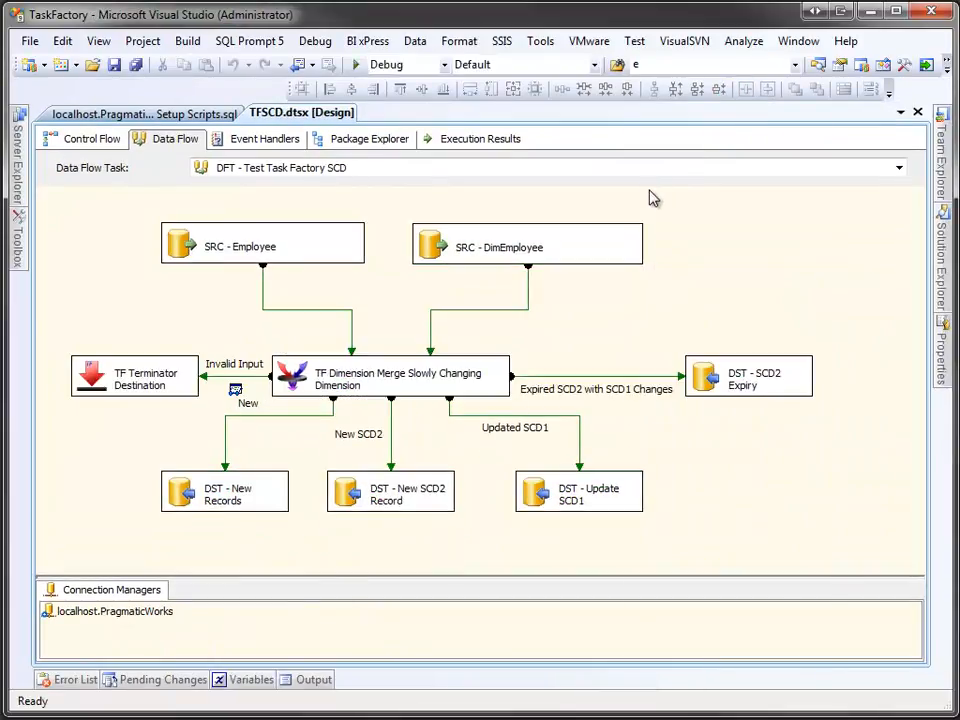
pyautogui.click(210, 116)
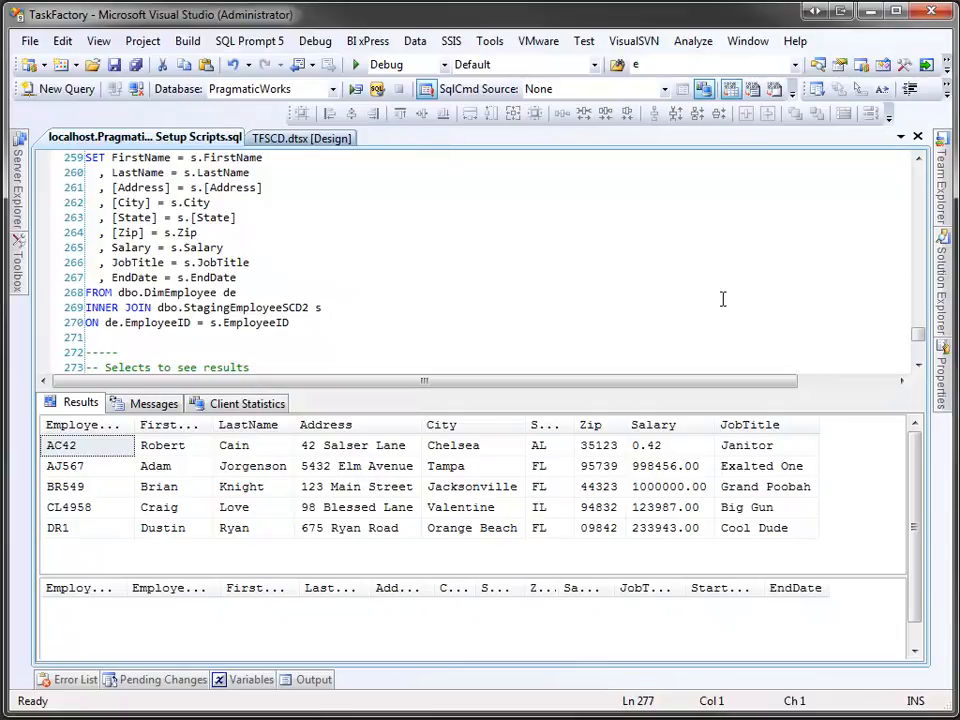
pyautogui.click(918, 366)
pyautogui.click(918, 366)
pyautogui.click(918, 366)
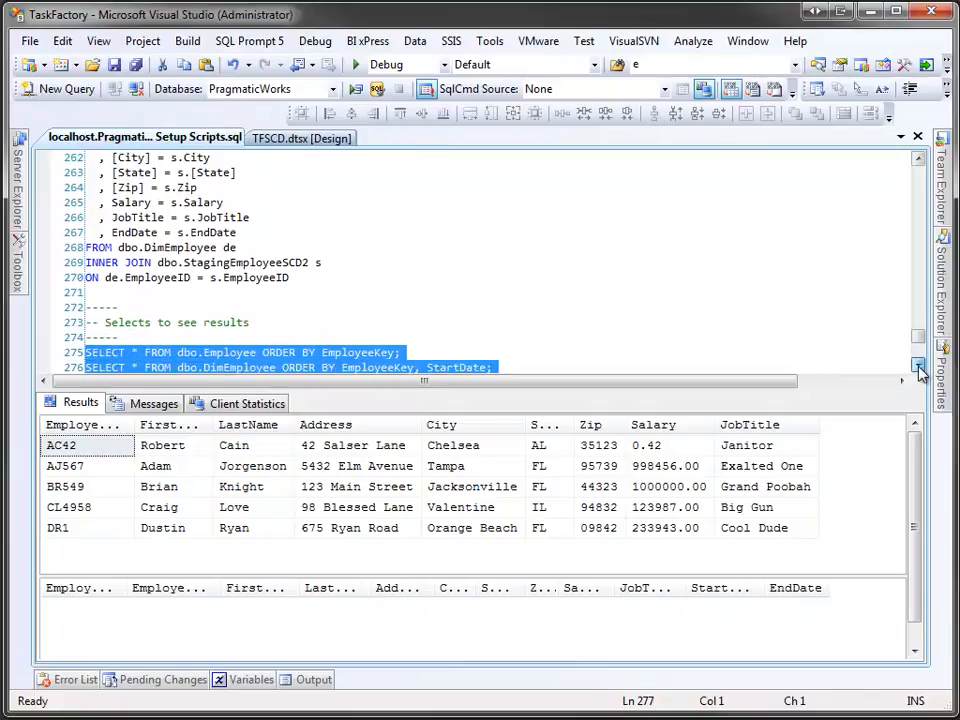
pyautogui.click(918, 366)
pyautogui.click(918, 366)
pyautogui.click(918, 366)
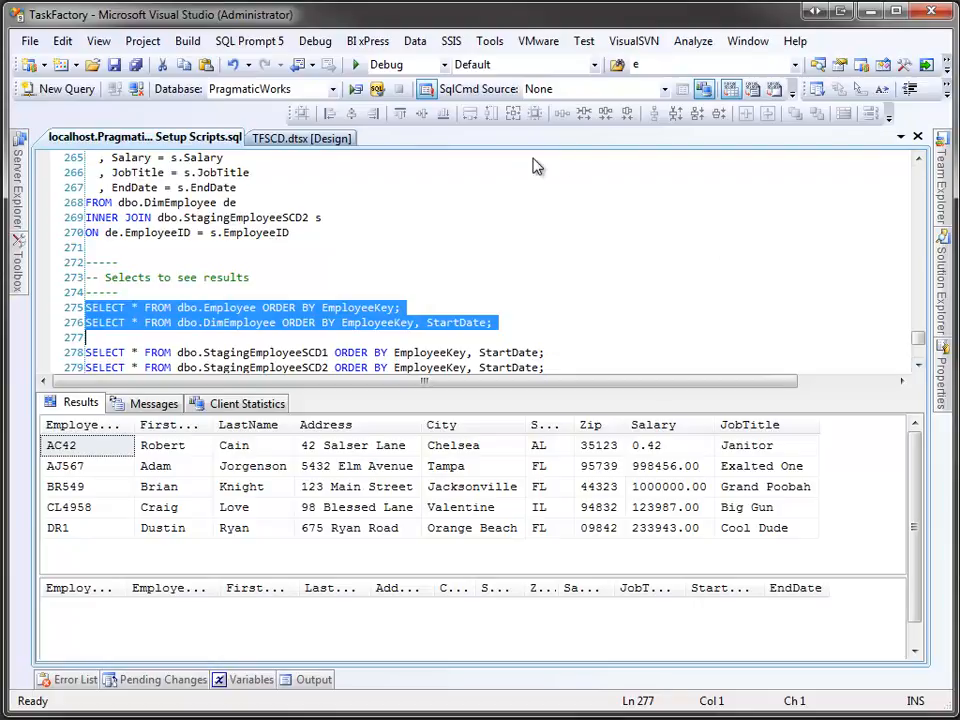
pyautogui.click(356, 90)
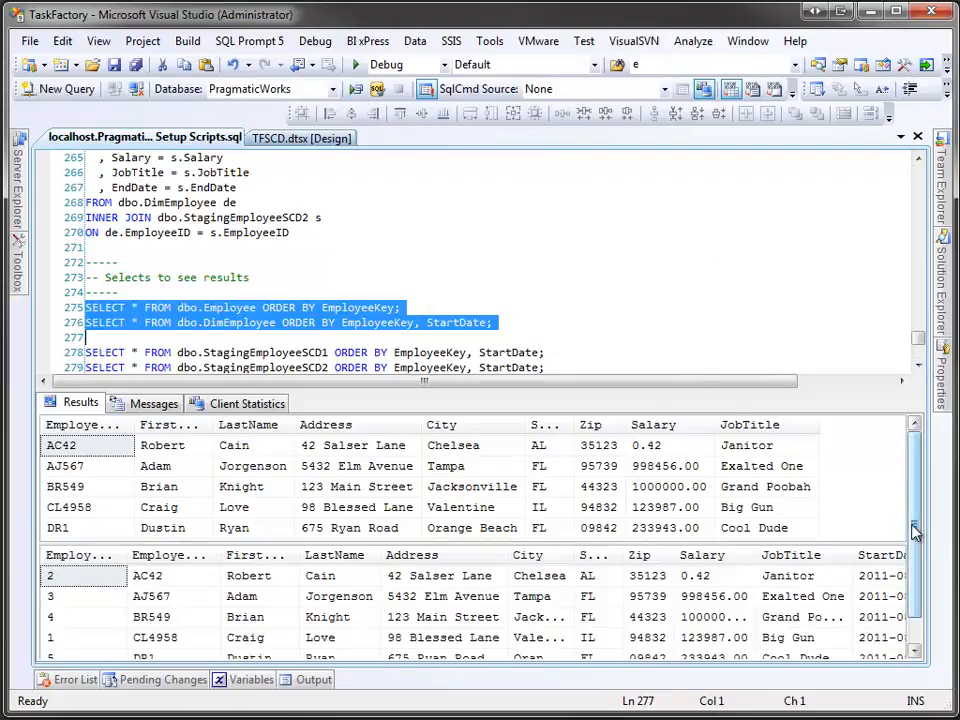
pyautogui.moveTo(918, 533)
pyautogui.mouseDown()
pyautogui.moveTo(918, 556)
pyautogui.moveTo(917, 523)
pyautogui.mouseUp()
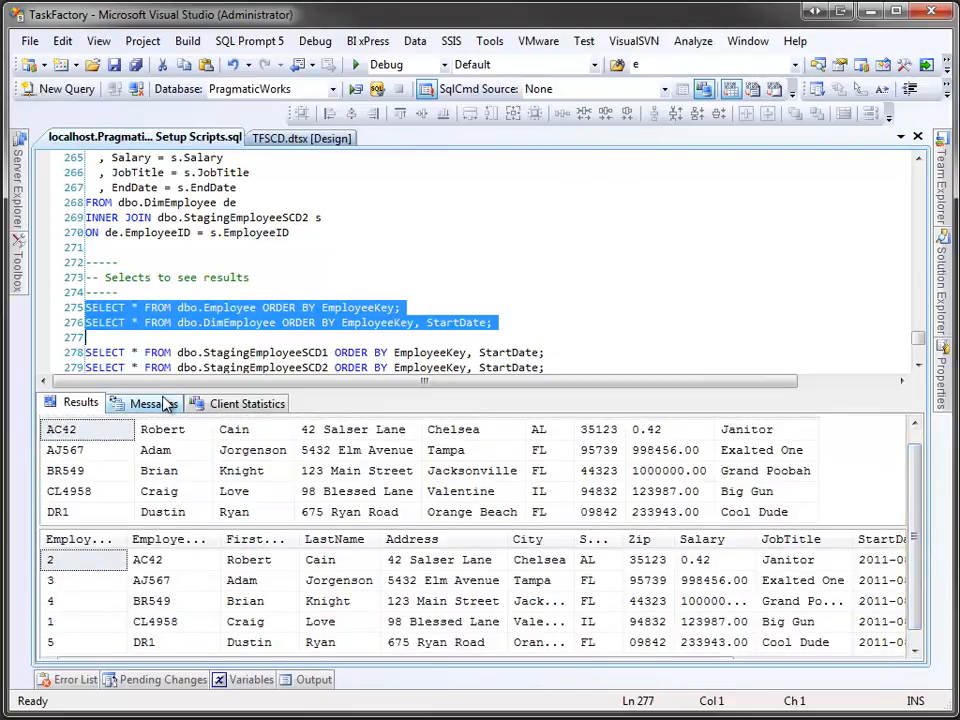
pyautogui.moveTo(161, 391); pyautogui.dragTo(158, 322)
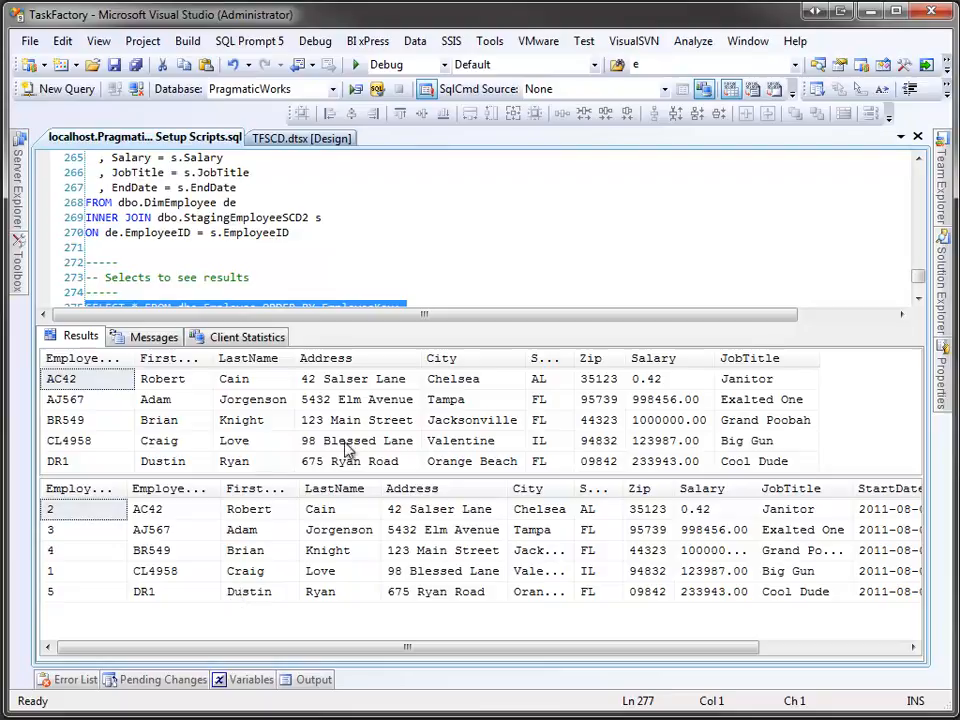
# - Examine the script's Type 1, Type 2 and combined Type 1 & 2 employee updates and the new employee INSERT against the query results
pyautogui.click(371, 266)
pyautogui.scroll(5, 371, 268)
pyautogui.scroll(17, 371, 268)
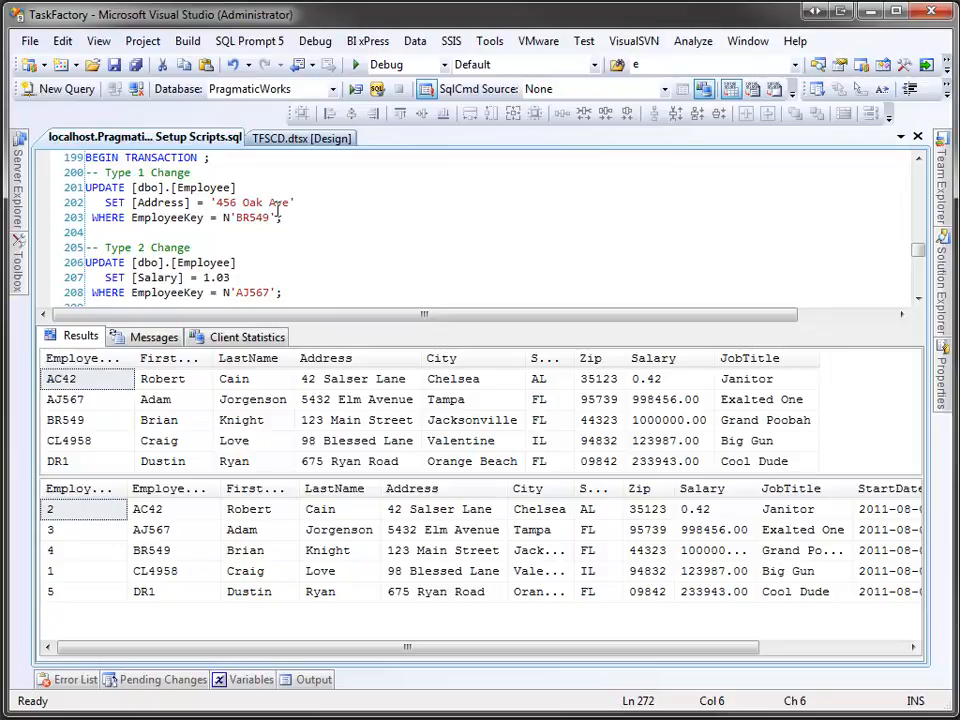
pyautogui.scroll(-1, 278, 209)
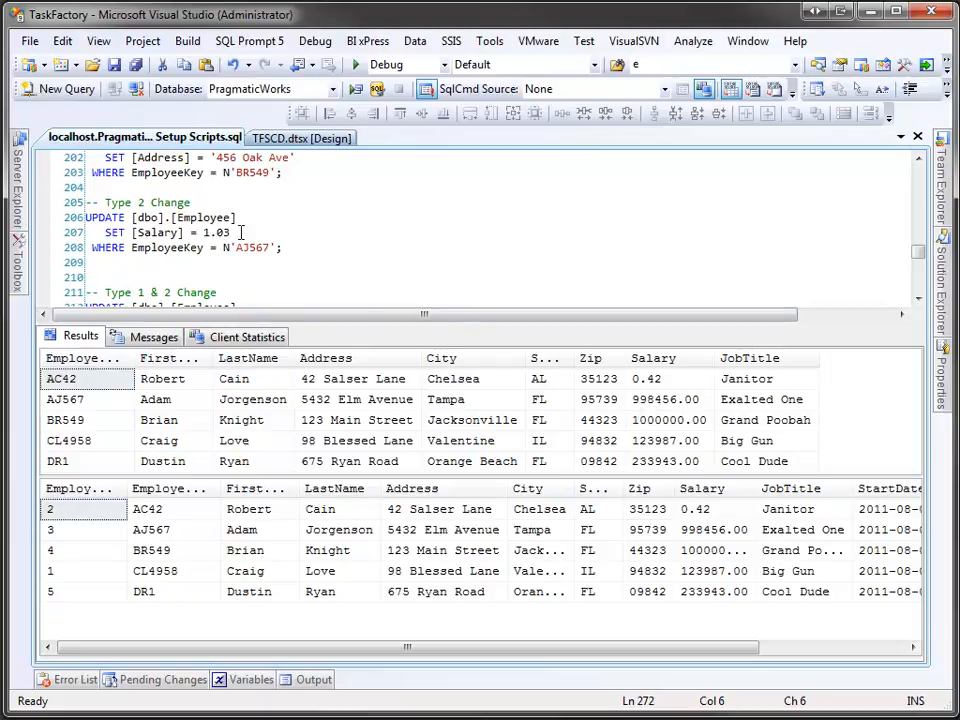
pyautogui.scroll(-2, 241, 232)
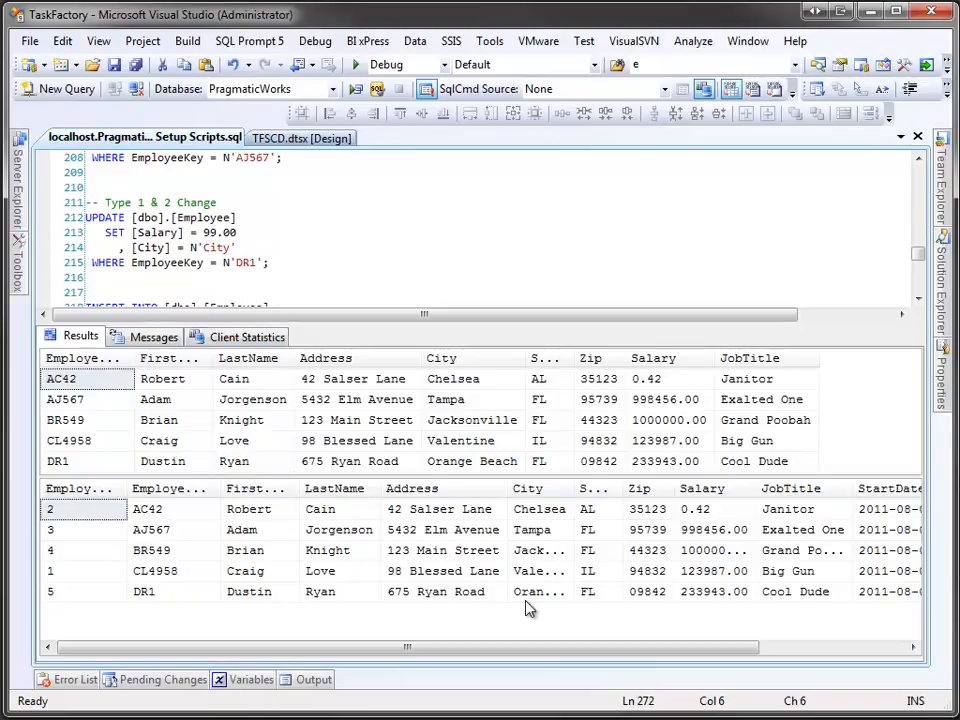
pyautogui.moveTo(576, 491); pyautogui.dragTo(602, 491)
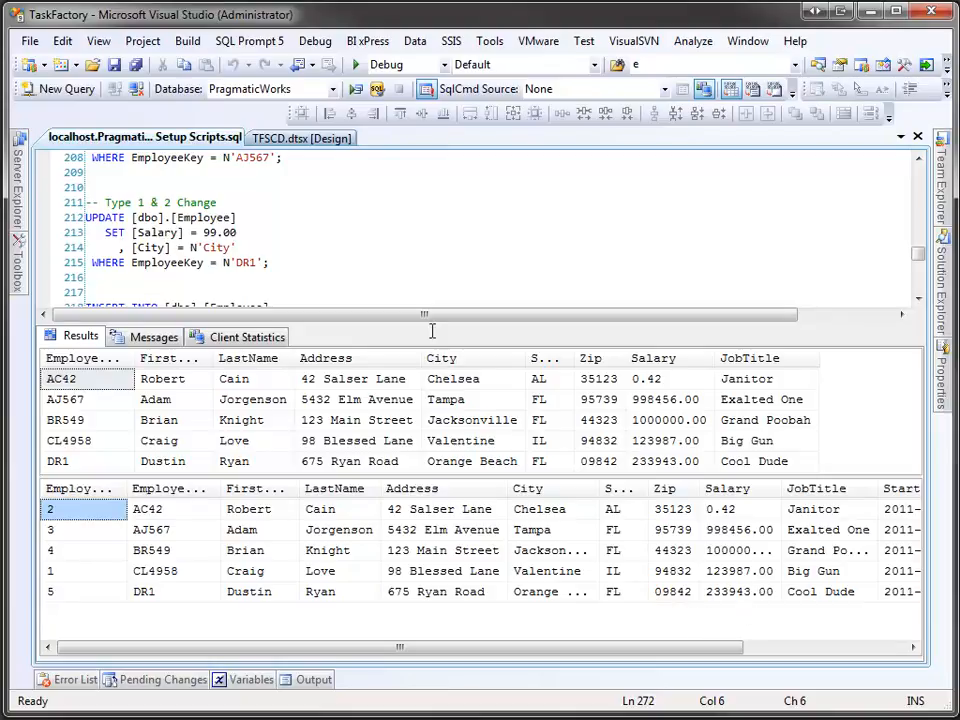
pyautogui.click(285, 261)
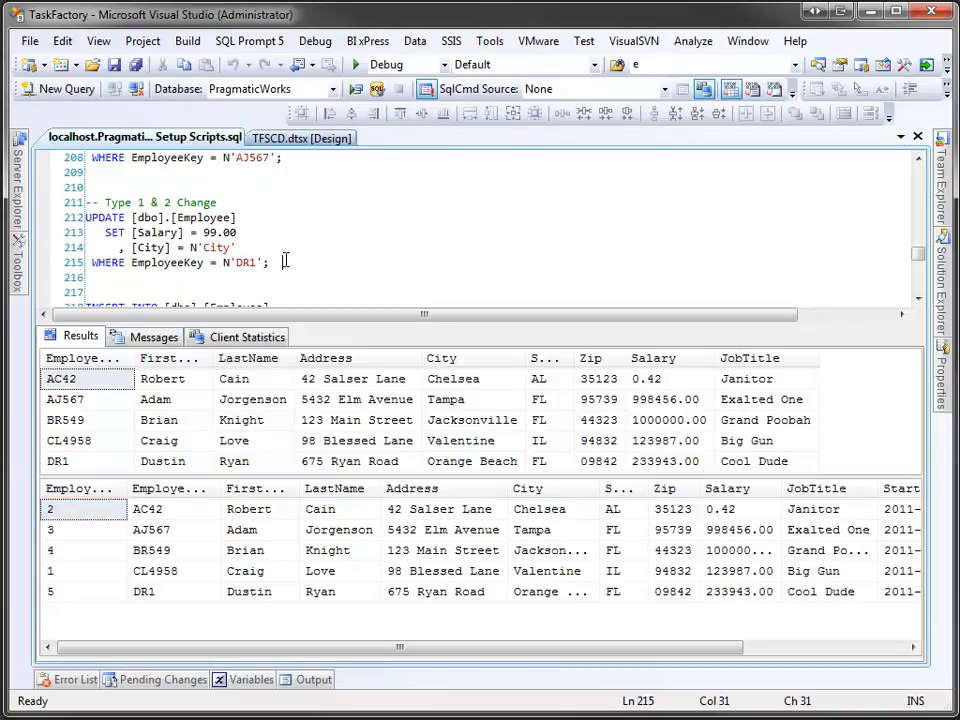
pyautogui.scroll(-2, 285, 260)
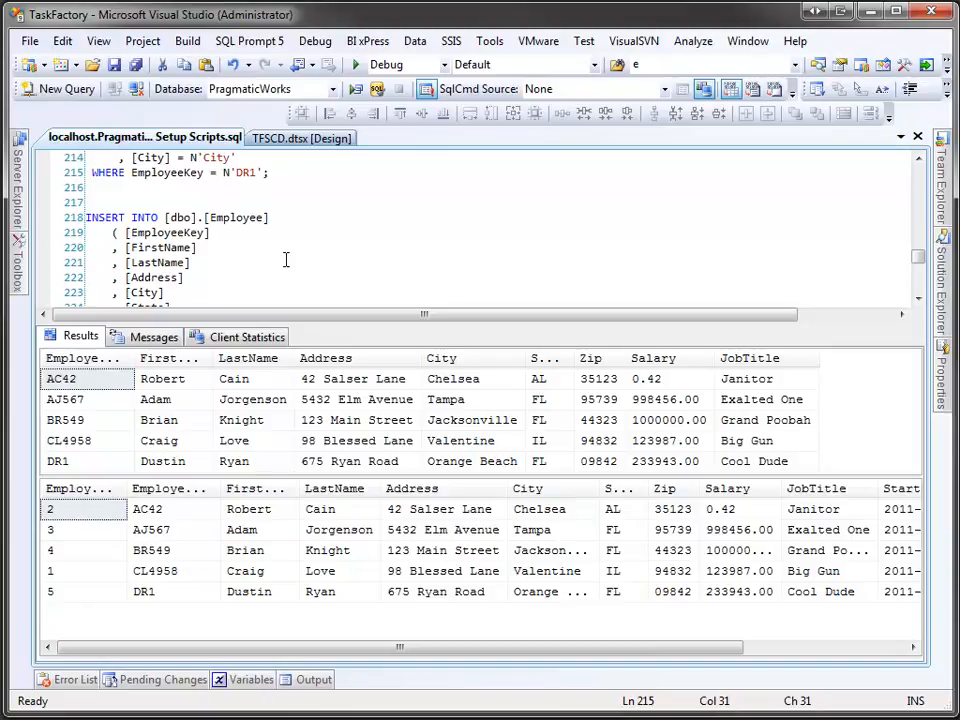
pyautogui.scroll(-5, 285, 260)
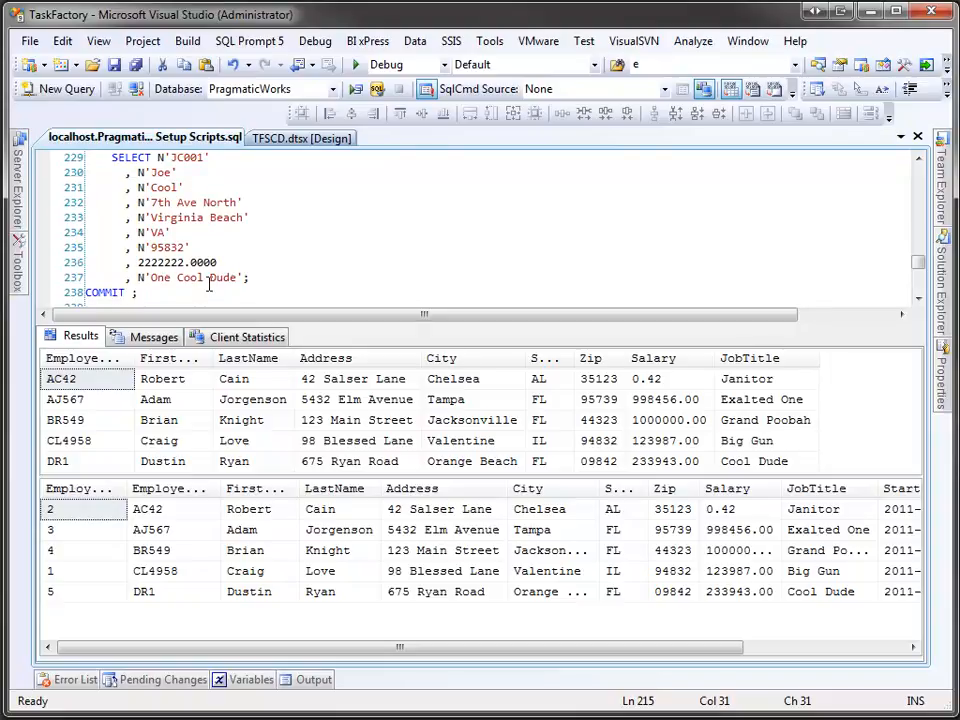
# - Execute the block from BEGIN TRANSACTION to COMMIT that applies the Type 1, Type 2 and combined changes and inserts a new employee
pyautogui.hotkey('ctrl', 'r')
pyautogui.press('Down')
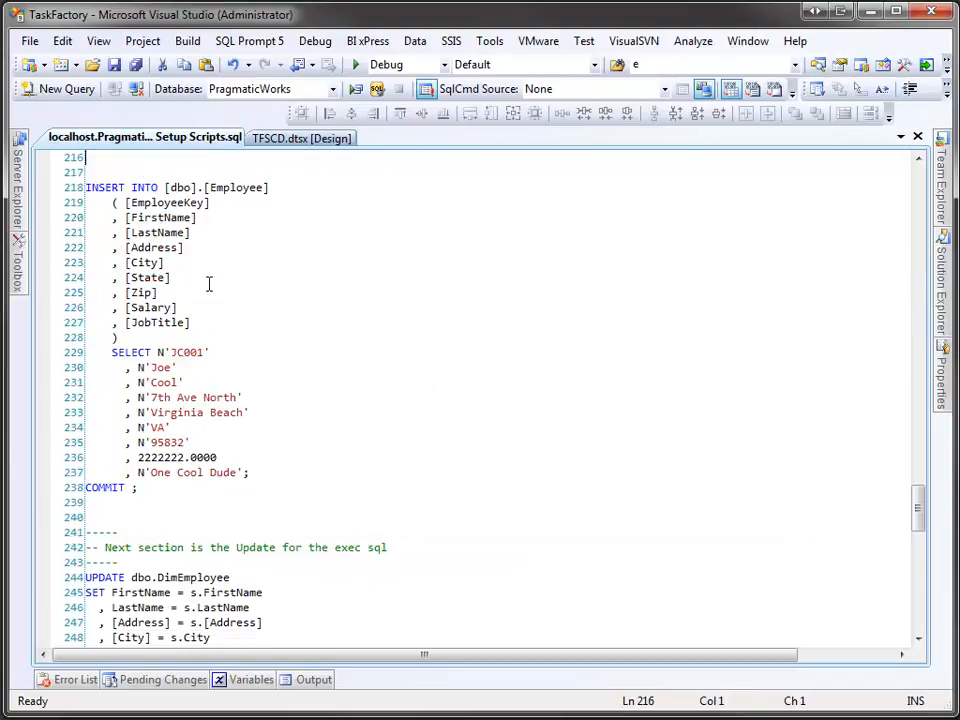
pyautogui.press('Up')
pyautogui.press('Up')
pyautogui.press('Up')
pyautogui.press('Up')
pyautogui.press('Up')
pyautogui.press('Up')
pyautogui.press('Up')
pyautogui.press('Up')
pyautogui.press('Up')
pyautogui.press('Up')
pyautogui.press('Up')
pyautogui.press('Up')
pyautogui.press('Up')
pyautogui.press('Up')
pyautogui.press('Up')
pyautogui.press('Up')
pyautogui.press('Up')
pyautogui.press('Up')
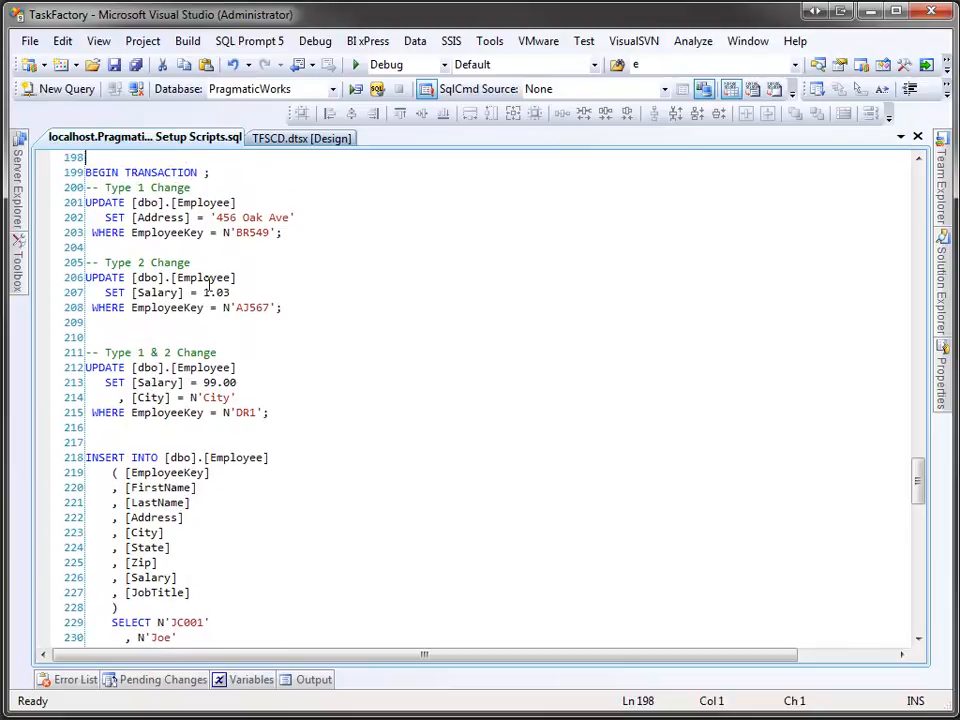
pyautogui.press('pagedown')
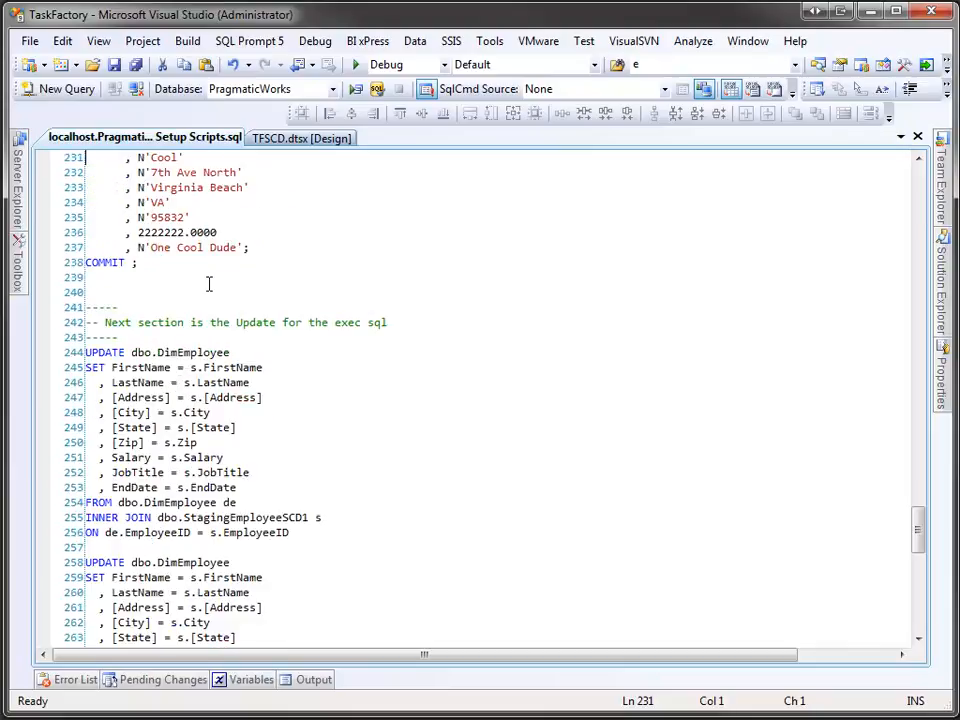
pyautogui.hotkey('shift', 'Down')
pyautogui.hotkey('shift', 'Down')
pyautogui.hotkey('shift', 'Down')
pyautogui.hotkey('shift', 'Down')
pyautogui.hotkey('shift', 'Down')
pyautogui.hotkey('shift', 'Down')
pyautogui.hotkey('shift', 'Down')
pyautogui.hotkey('shift', 'Down')
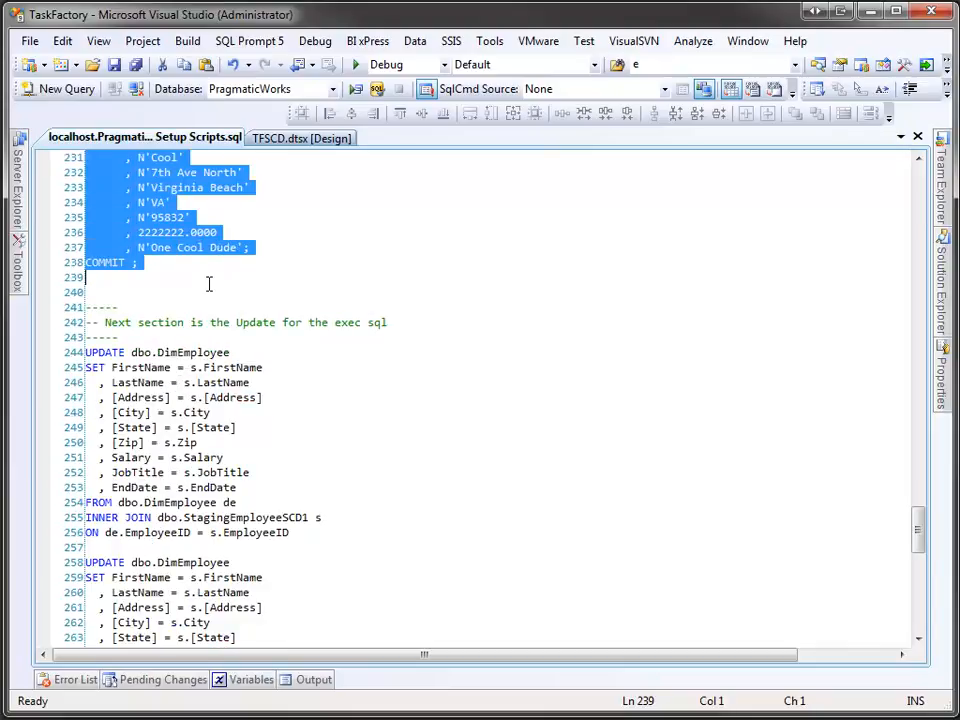
pyautogui.hotkey('ctrl', 'shift', 'e')
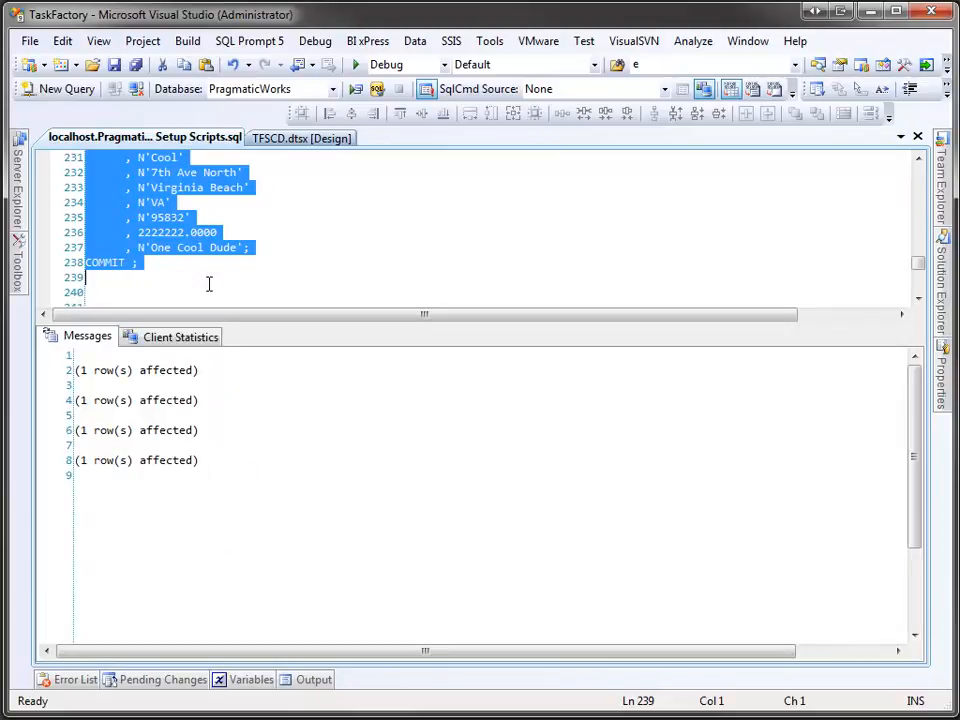
# - Query dbo.Employee and dbo.DimEmployee again to compare the changed source data with the dimension before reloading it
pyautogui.hotkey('ctrl', 'r')
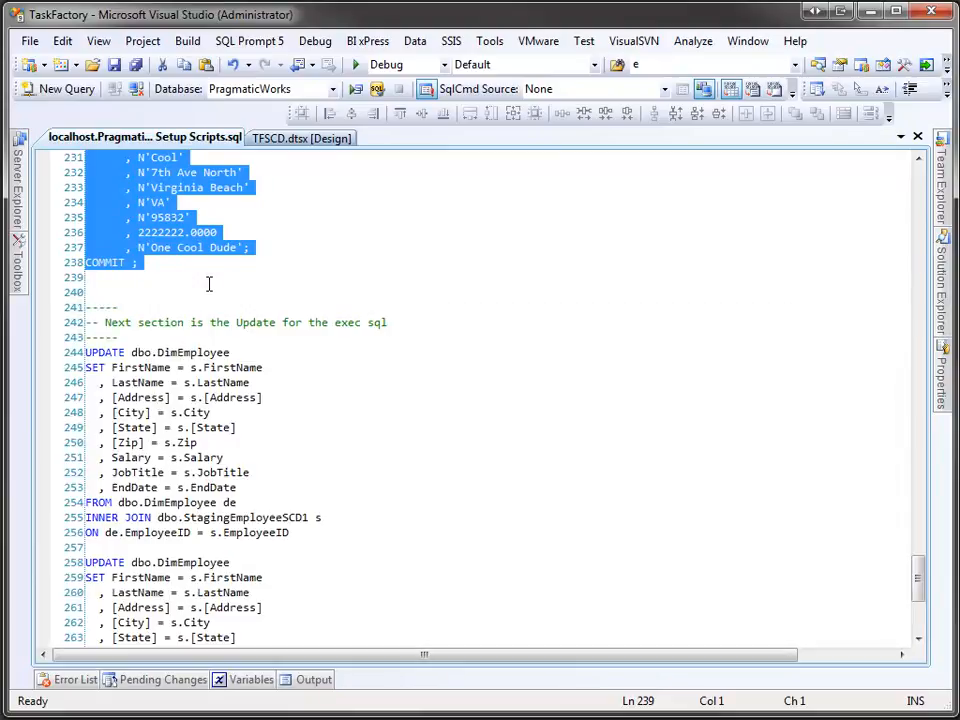
pyautogui.press('pagedown')
pyautogui.press('Down')
pyautogui.press('Down')
pyautogui.hotkey('shift', 'Down')
pyautogui.hotkey('shift', 'Down')
pyautogui.hotkey('ctrl', 'shift', 'e')
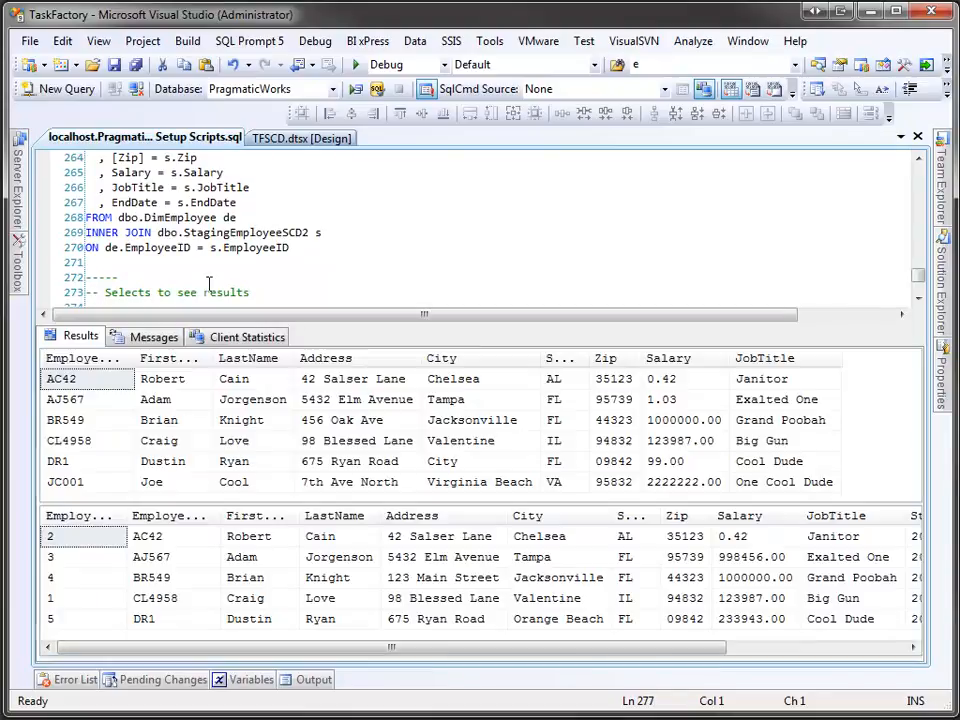
pyautogui.scroll(-2, 281, 244)
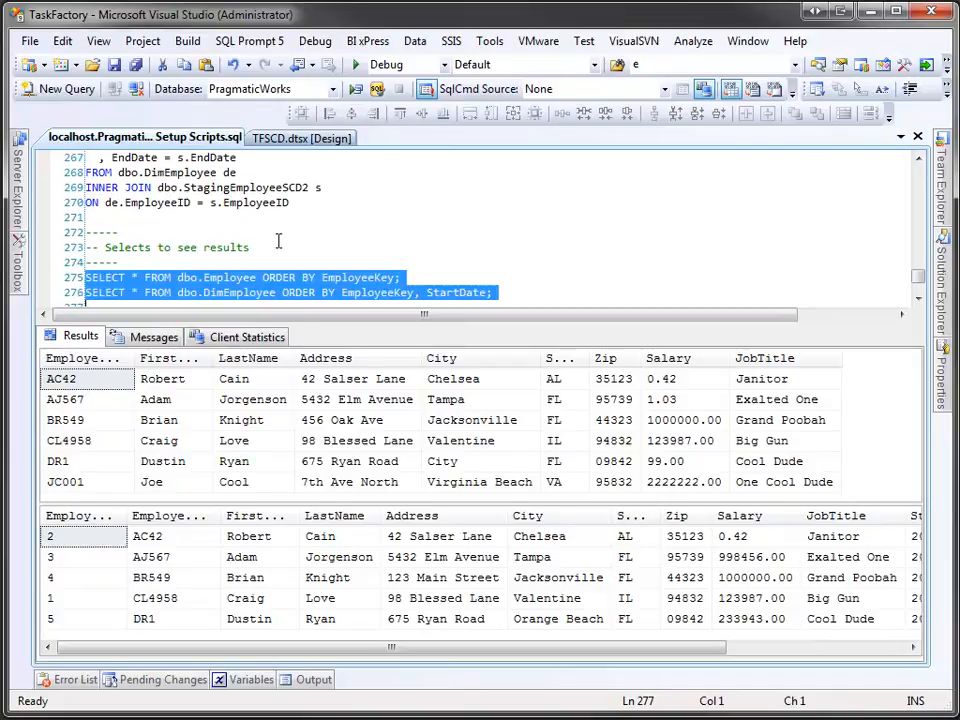
pyautogui.scroll(-1, 281, 248)
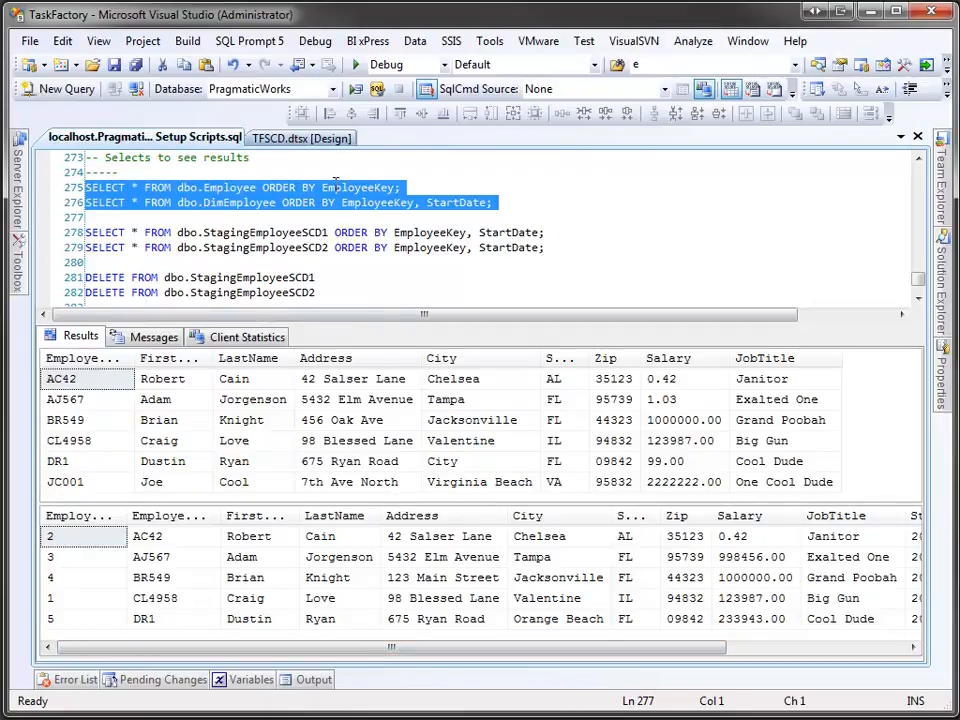
# - Run TFSCD.dtsx in debug mode on the changed employee data, widen the design area to check the row counts, and stop debugging
pyautogui.click(307, 143)
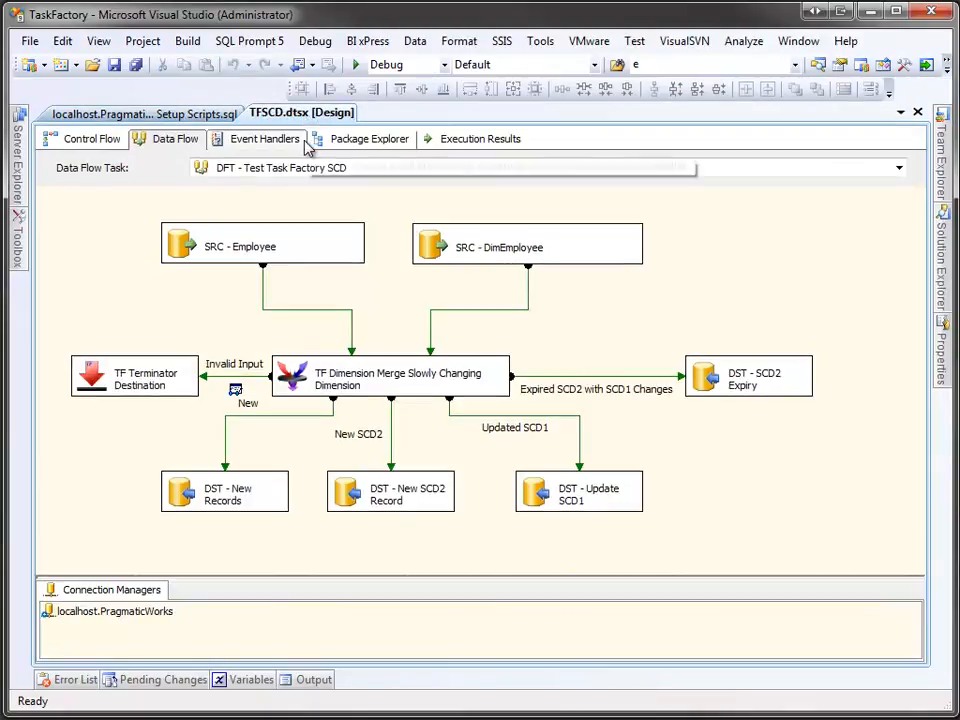
pyautogui.click(355, 64)
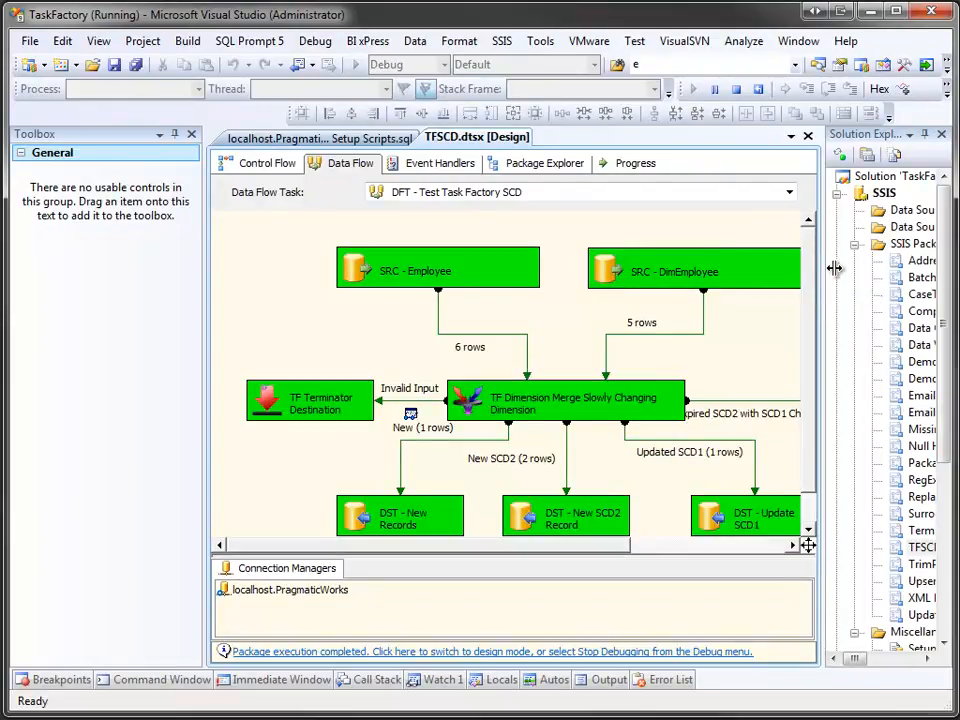
pyautogui.moveTo(886, 271); pyautogui.dragTo(888, 271)
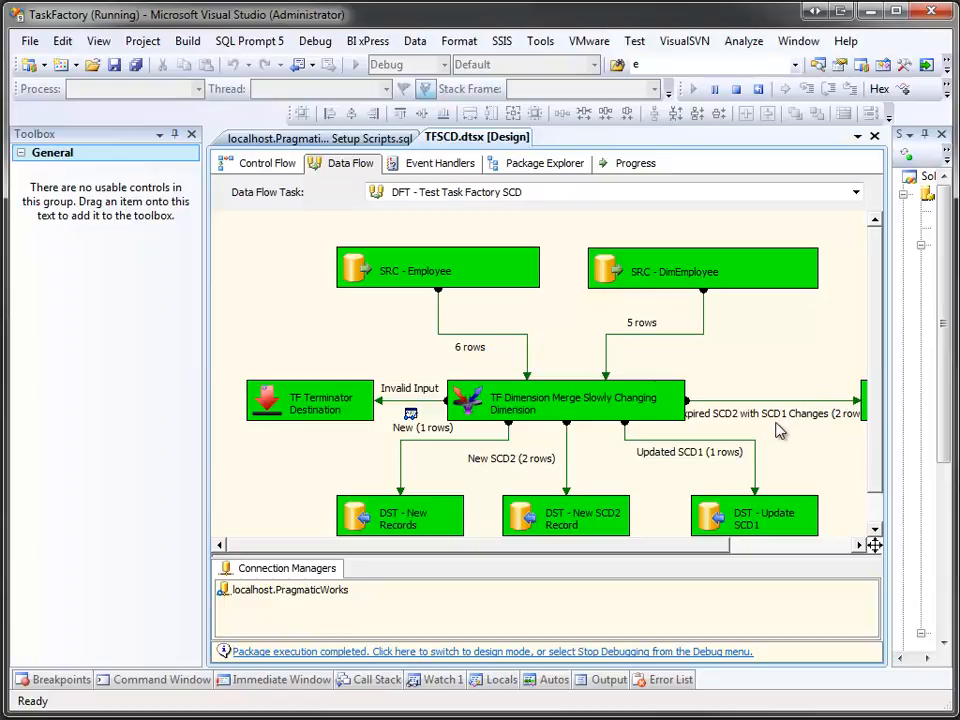
pyautogui.click(736, 89)
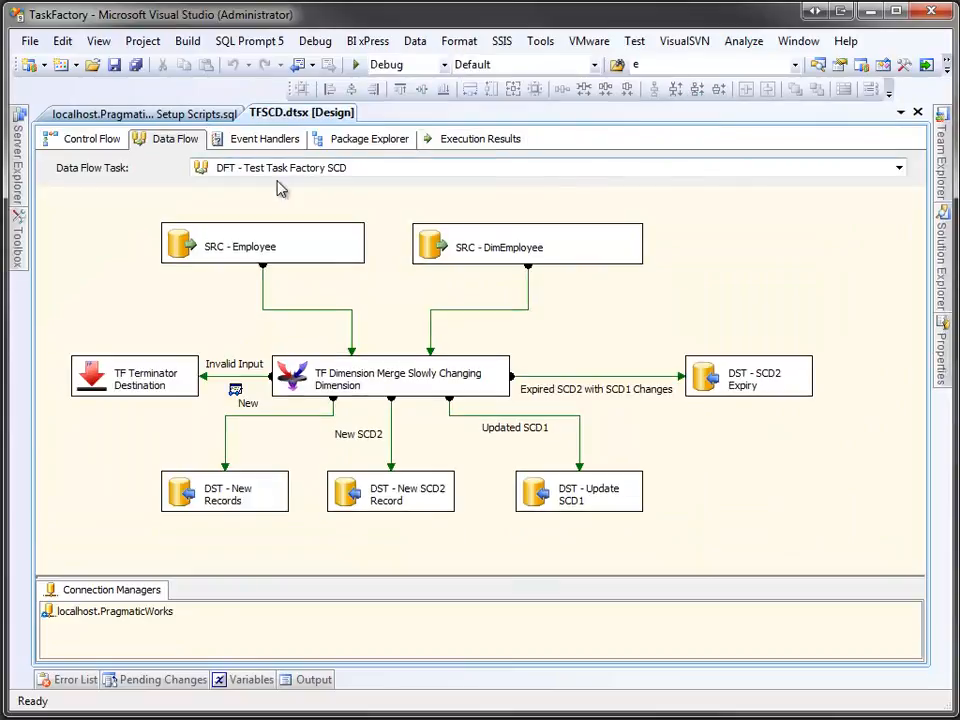
# - Requery dbo.Employee and dbo.DimEmployee after the second package run and enlarge the results area to show all rows
pyautogui.click(160, 114)
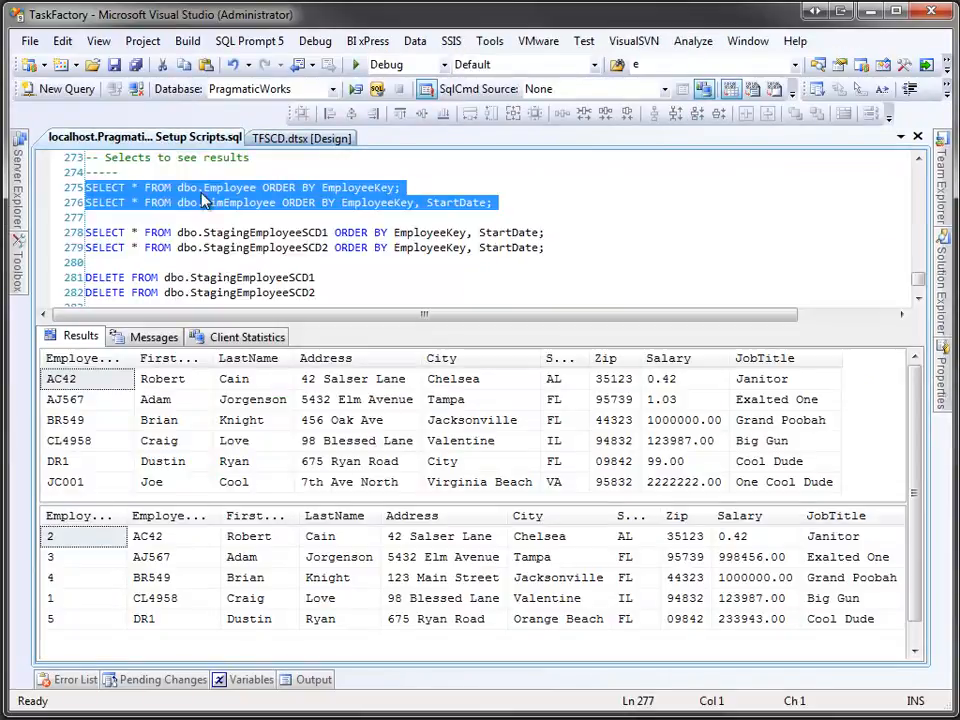
pyautogui.click(355, 88)
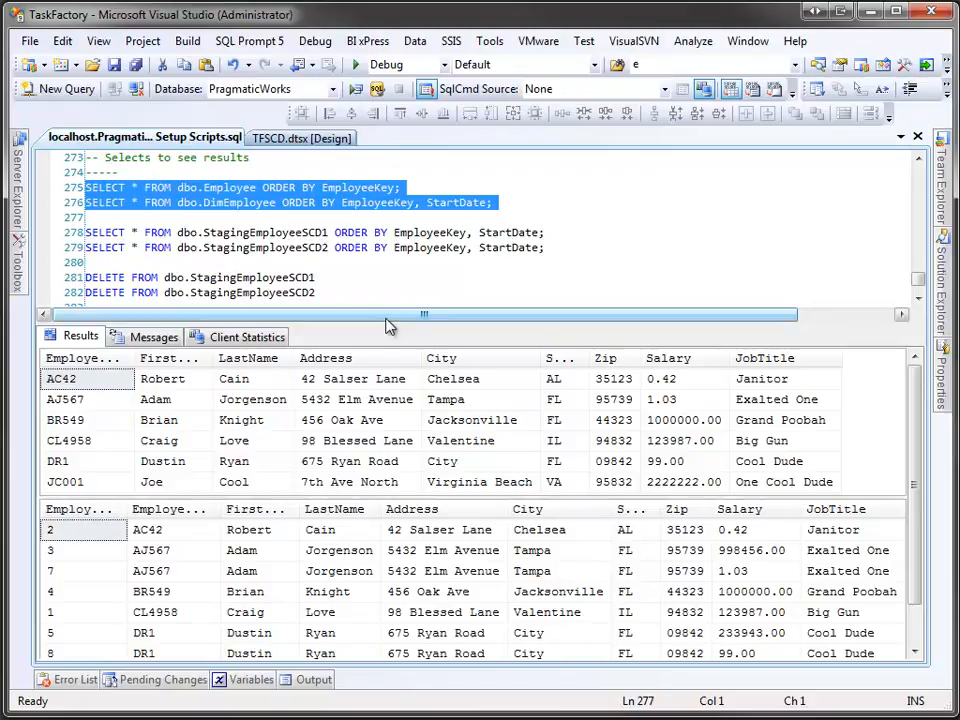
pyautogui.moveTo(384, 313); pyautogui.dragTo(386, 249)
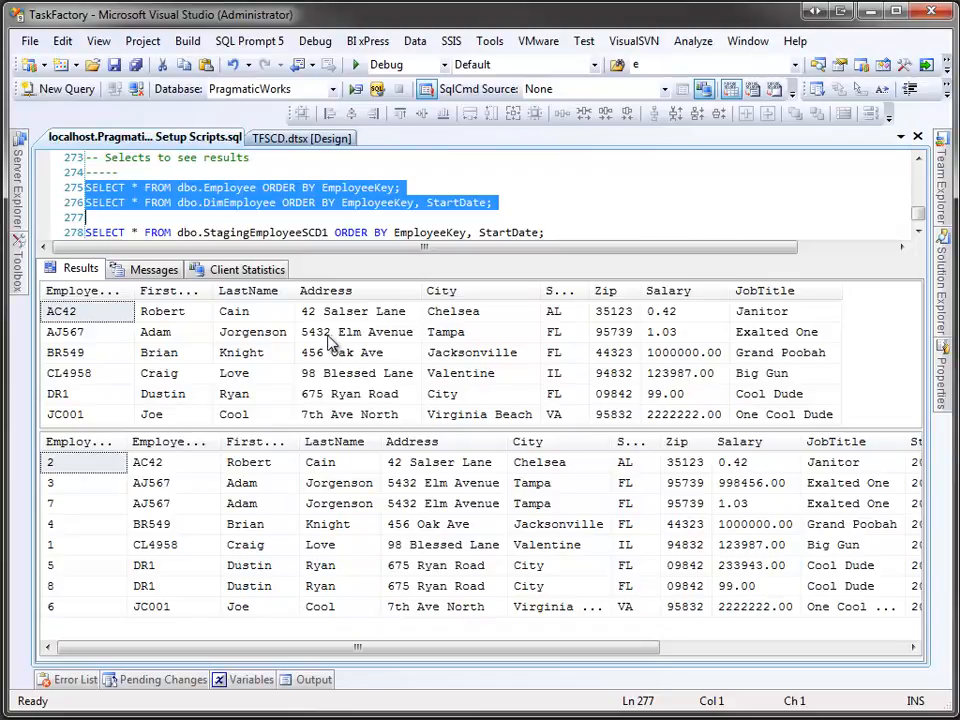
# - Compare the salary, city, StartDate and EndDate values of the changed employees in both result sets and return to the TFSCD.dtsx design
pyautogui.click(682, 338)
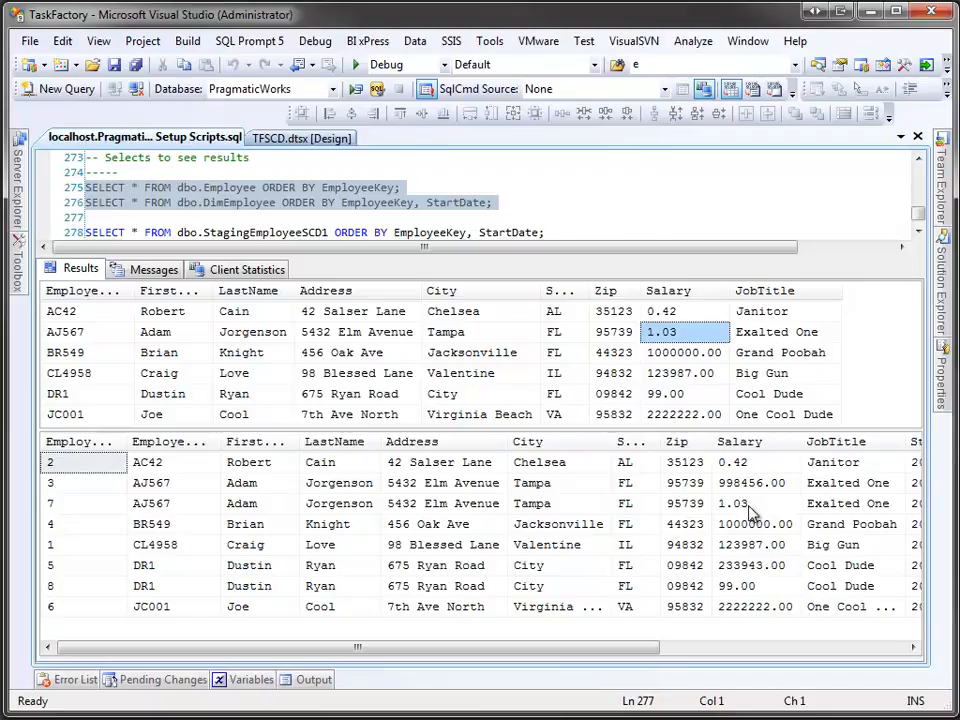
pyautogui.moveTo(645, 655); pyautogui.dragTo(831, 653)
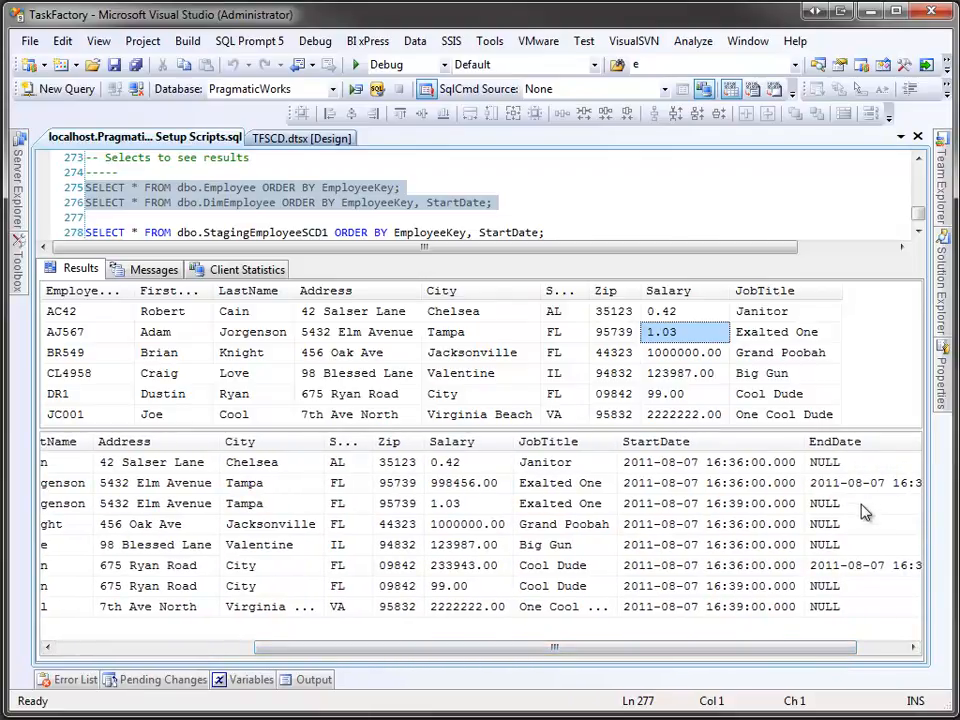
pyautogui.moveTo(776, 656); pyautogui.dragTo(579, 658)
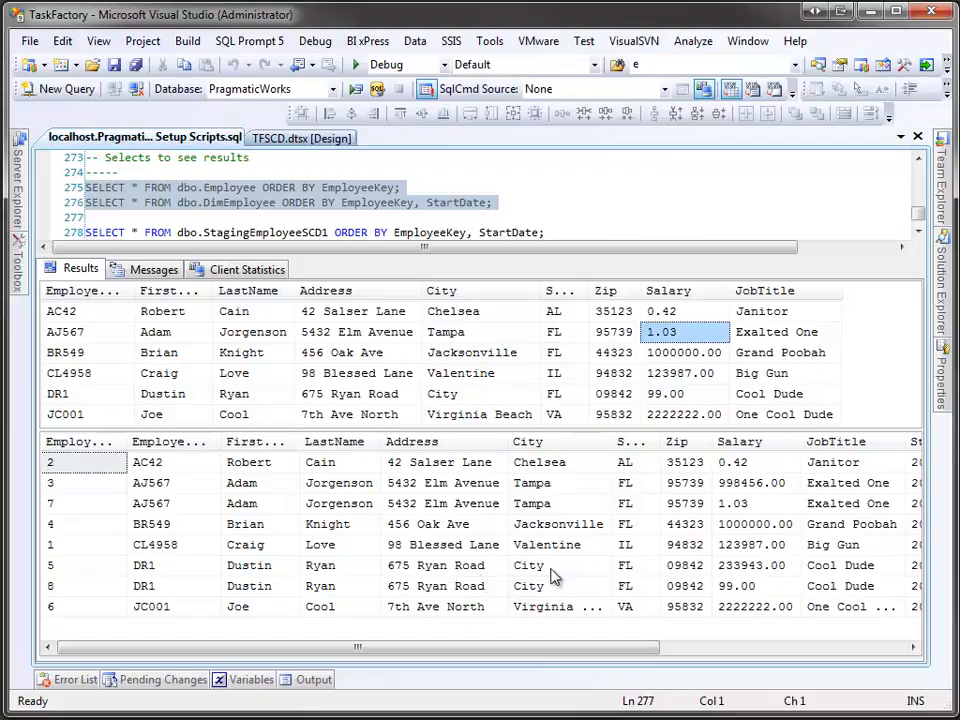
pyautogui.moveTo(558, 647)
pyautogui.mouseDown()
pyautogui.moveTo(701, 647)
pyautogui.moveTo(815, 667)
pyautogui.moveTo(555, 660)
pyautogui.mouseUp()
pyautogui.click(305, 139)
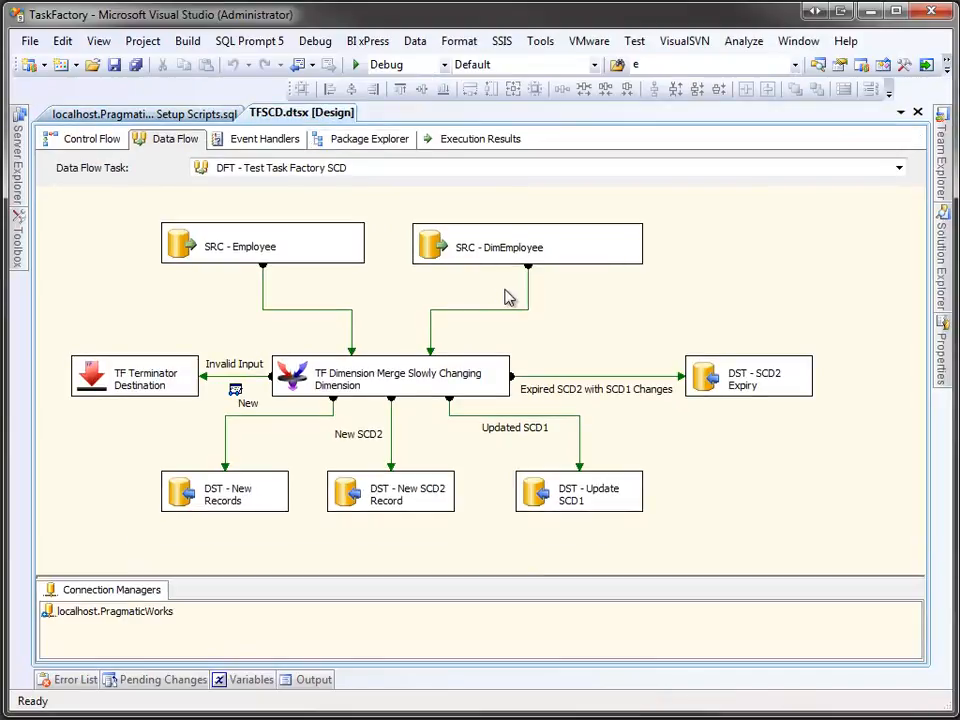